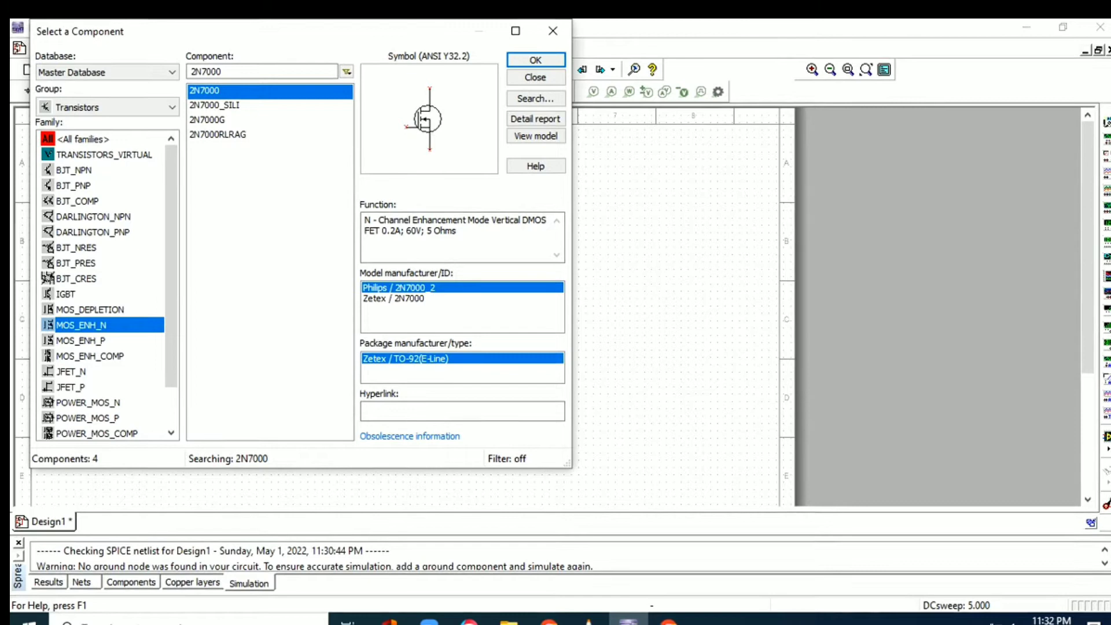
- Place a 2N7000 MOSFET between the V1 and V2 sources and close the component browser
{"action": "key", "text": "Return"}
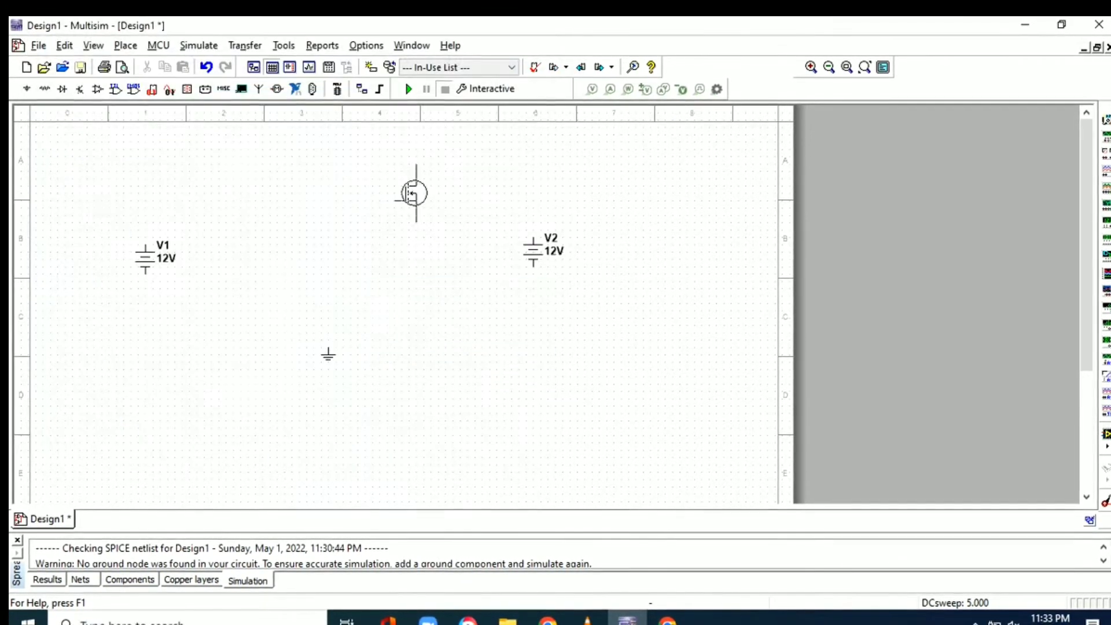
{"action": "left_click", "coordinate": [330, 251]}
{"action": "left_click", "coordinate": [551, 27]}
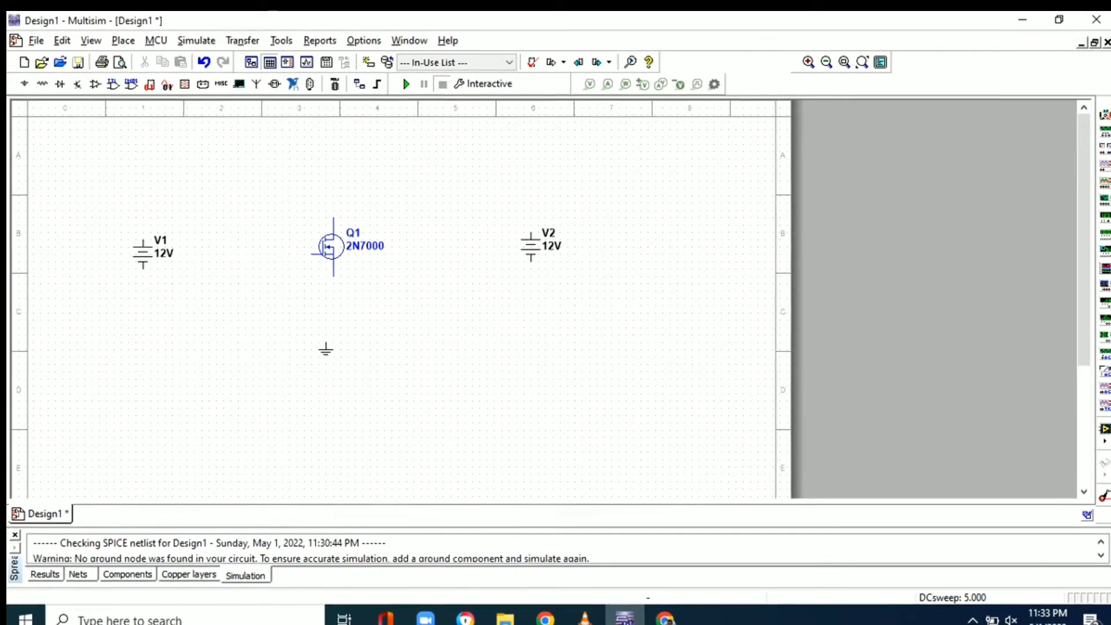
- Place three multimeters: one above the circuit, one just left of V2, and one between V1 and the MOSFET
{"action": "left_click", "coordinate": [449, 173]}
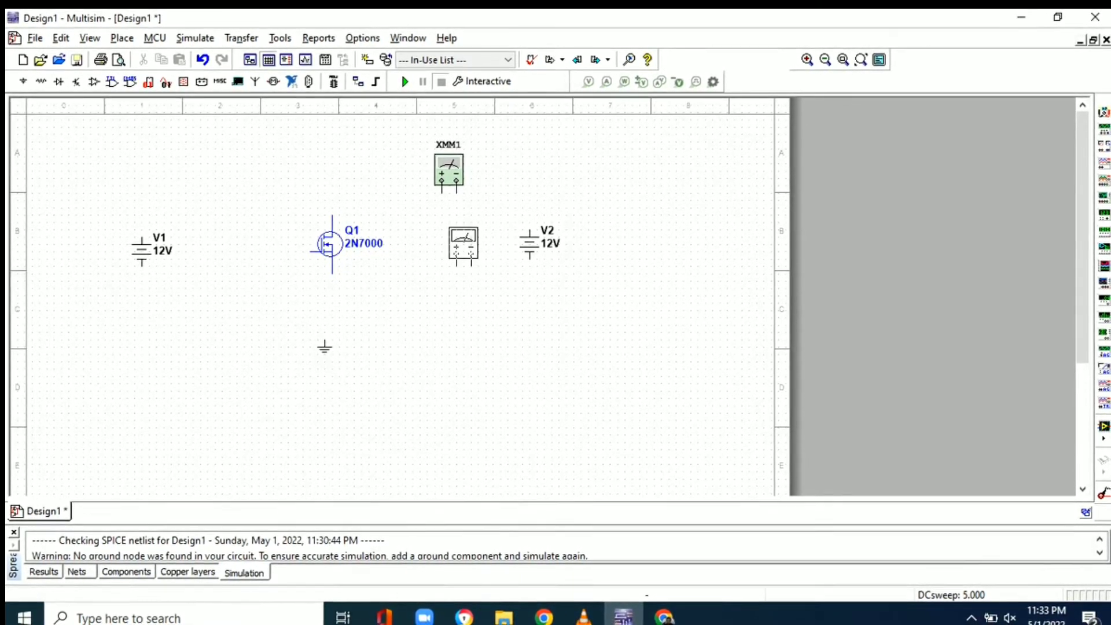
{"action": "left_click", "coordinate": [463, 243]}
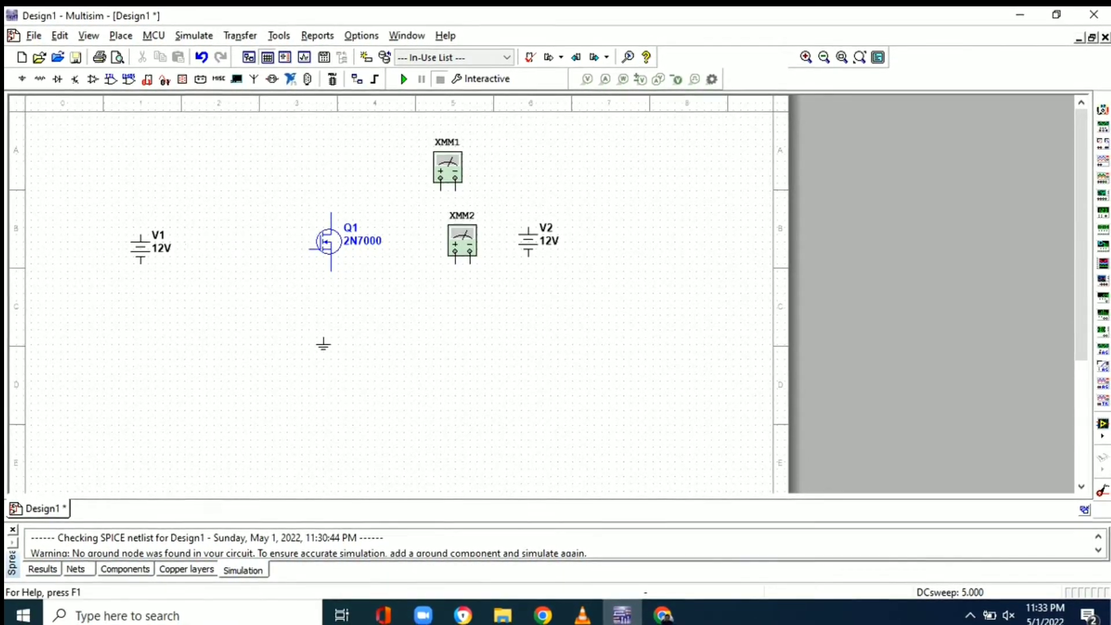
{"action": "left_click", "coordinate": [227, 220]}
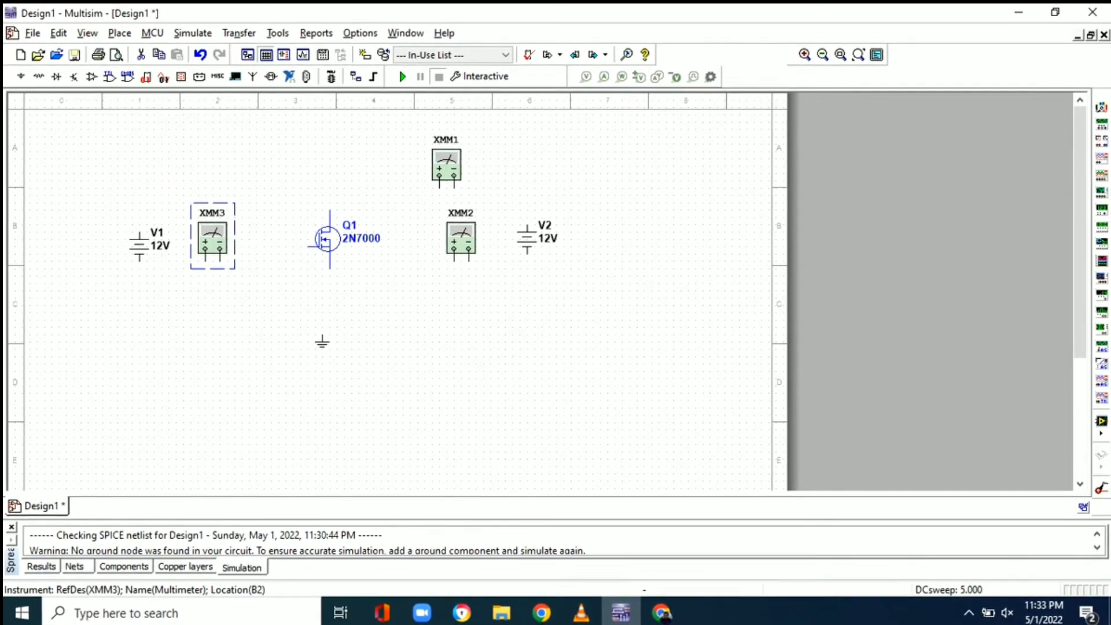
- Rotate the multimeter next to V1 90° clockwise and turn the one beside V2 so its terminals face that source
{"action": "right_click", "coordinate": [216, 232]}
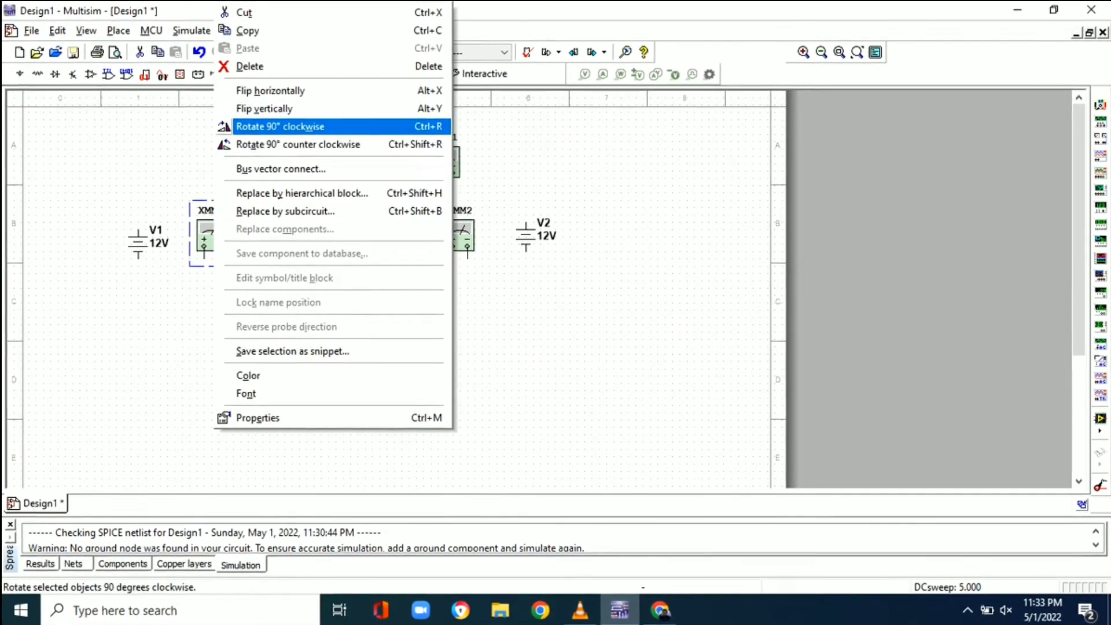
{"action": "left_click", "coordinate": [280, 127]}
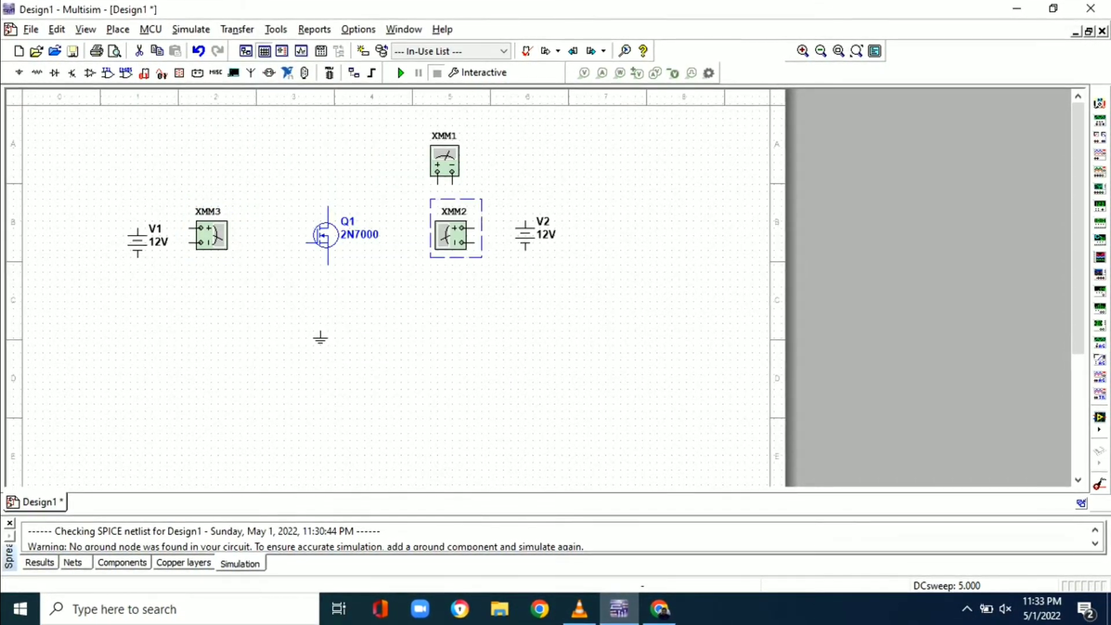
{"action": "left_click", "coordinate": [504, 152]}
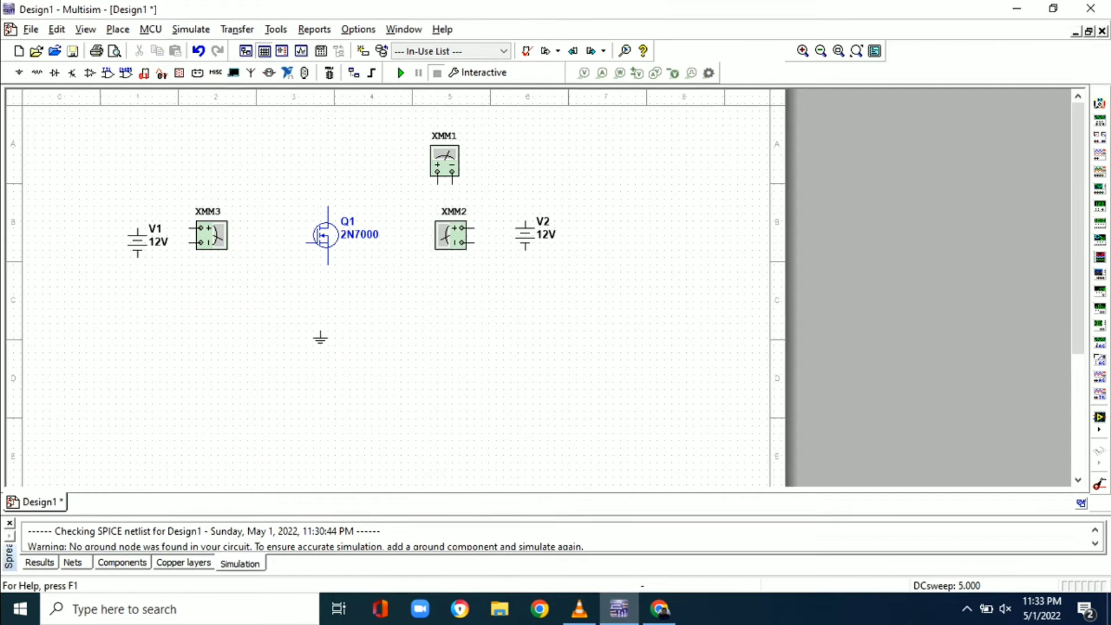
- Set the upper multimeter XMM1 to measure DC current in amperes and flip it horizontally
{"action": "double_click", "coordinate": [443, 161]}
{"action": "left_click", "coordinate": [509, 295]}
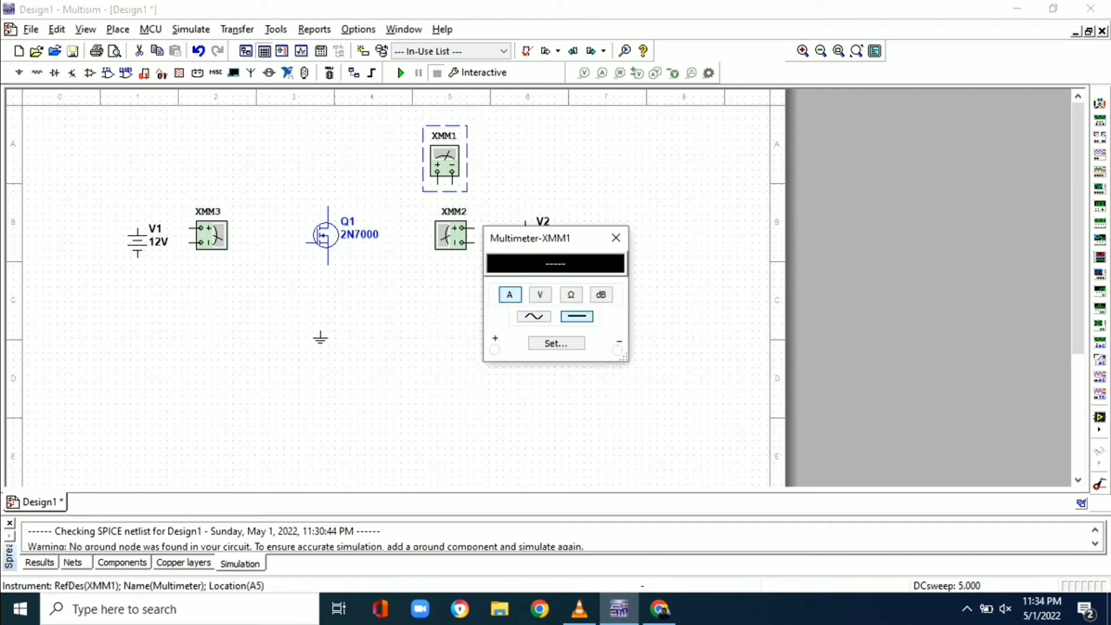
{"action": "left_click", "coordinate": [616, 238]}
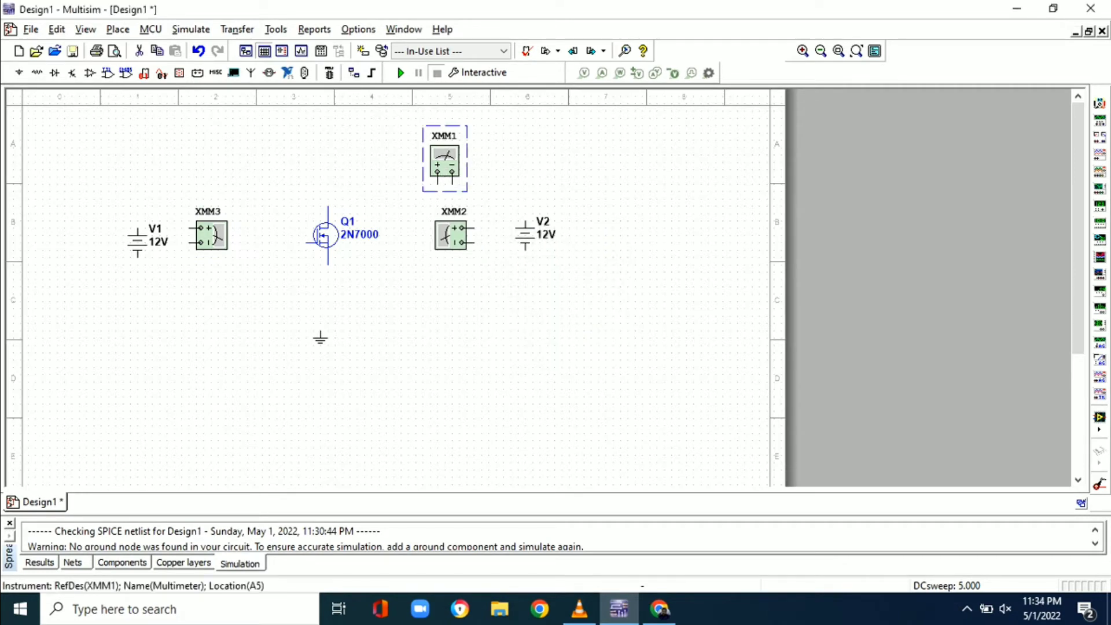
{"action": "right_click", "coordinate": [447, 152]}
{"action": "left_click", "coordinate": [496, 241]}
{"action": "left_click", "coordinate": [389, 168]}
- Wire XMM1 in series between V2's positive terminal and the MOSFET's drain, and connect the negative terminals of V2 and V1
{"action": "left_click", "coordinate": [526, 222]}
{"action": "left_click", "coordinate": [452, 184]}
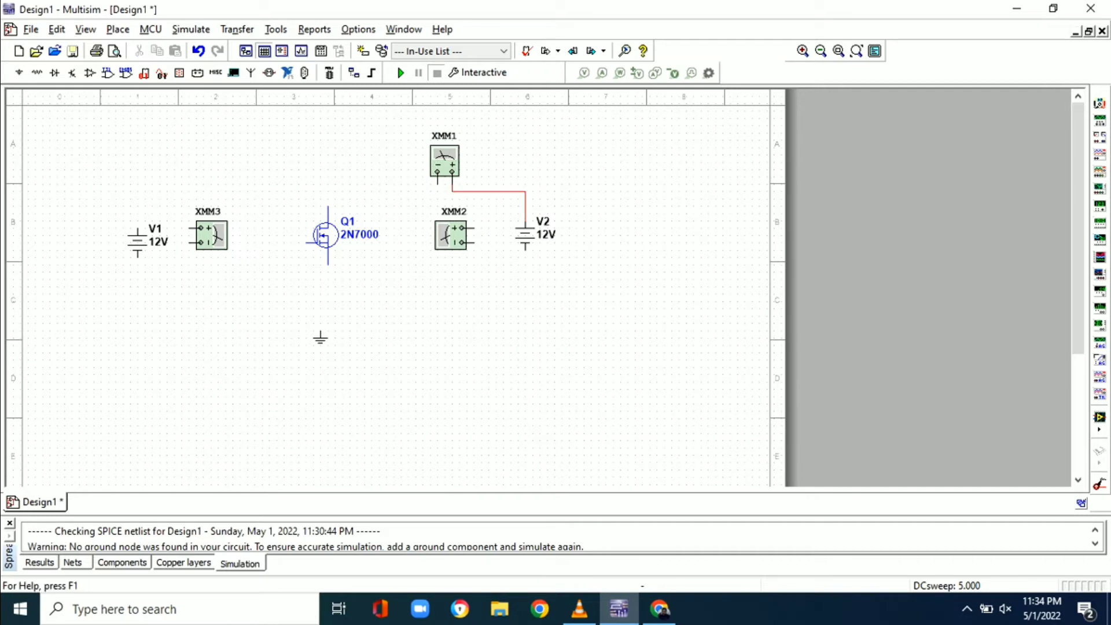
{"action": "left_click_drag", "start_coordinate": [438, 184], "coordinate": [328, 207]}
{"action": "left_click_drag", "start_coordinate": [525, 249], "coordinate": [137, 252]}
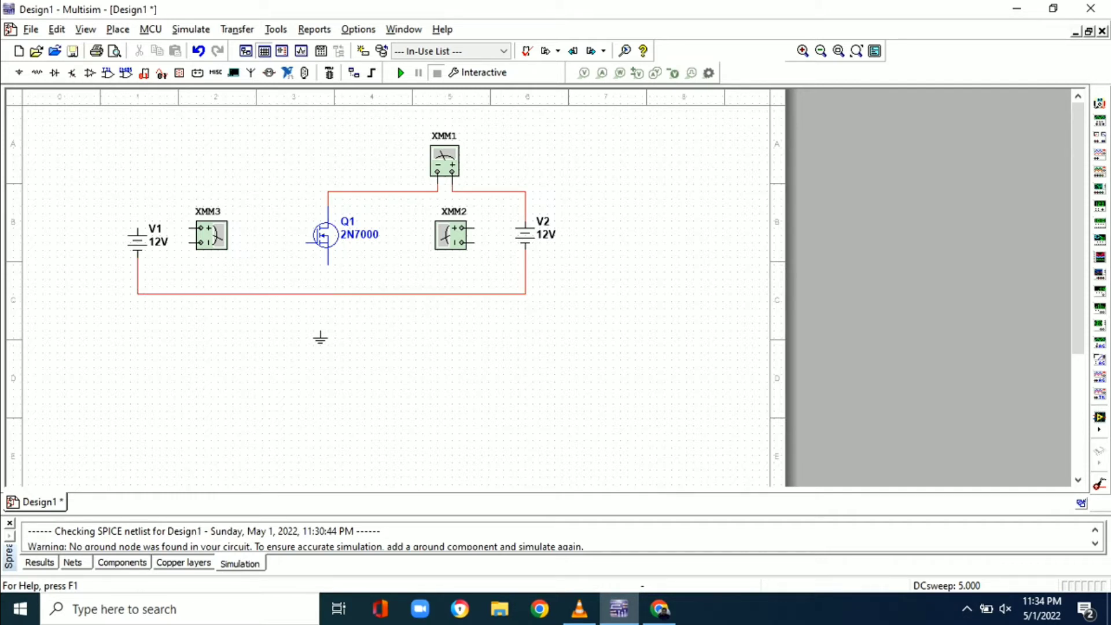
- Wire V1's positive terminal to the MOSFET's gate and connect multimeter XMM3, shifted slightly down, across V1
{"action": "left_click_drag", "start_coordinate": [211, 234], "coordinate": [212, 249]}
{"action": "left_click", "coordinate": [137, 228]}
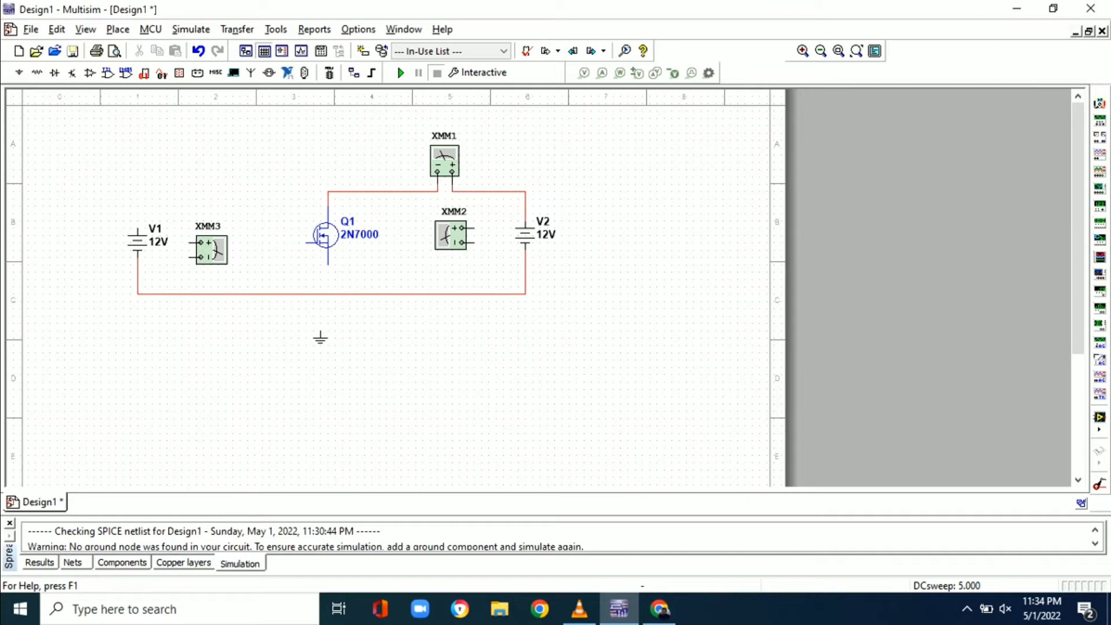
{"action": "left_click_drag", "start_coordinate": [181, 177], "coordinate": [307, 242]}
{"action": "left_click_drag", "start_coordinate": [189, 240], "coordinate": [188, 184]}
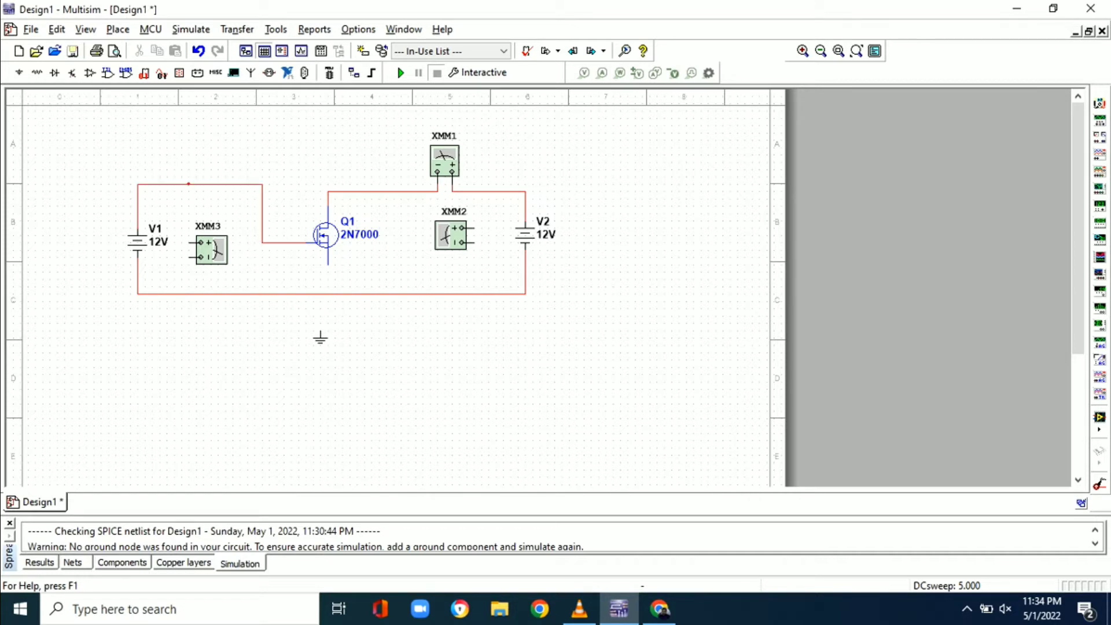
{"action": "left_click_drag", "start_coordinate": [189, 258], "coordinate": [188, 294]}
- Connect the MOSFET's source terminal to the bottom wire and attach the ground symbol directly below that junction
{"action": "left_click", "coordinate": [328, 265]}
{"action": "left_click", "coordinate": [328, 294]}
{"action": "left_click", "coordinate": [320, 331]}
{"action": "left_click", "coordinate": [328, 294]}
{"action": "left_click_drag", "start_coordinate": [320, 339], "coordinate": [327, 309]}
- Connect multimeter XMM2 across V2, with its positive terminal to the upper wire and its negative terminal to the bottom wire
{"action": "left_click_drag", "start_coordinate": [471, 228], "coordinate": [496, 191]}
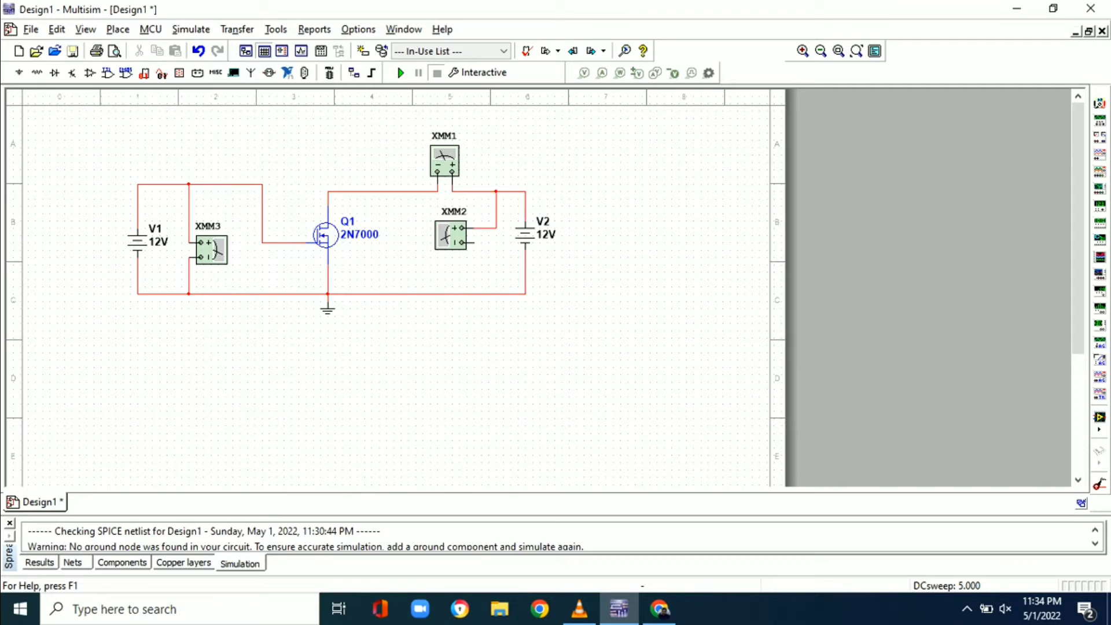
{"action": "left_click", "coordinate": [474, 242]}
{"action": "left_click", "coordinate": [503, 294]}
- Rename the reference designator of source V1 to VGS
{"action": "left_click", "coordinate": [138, 242]}
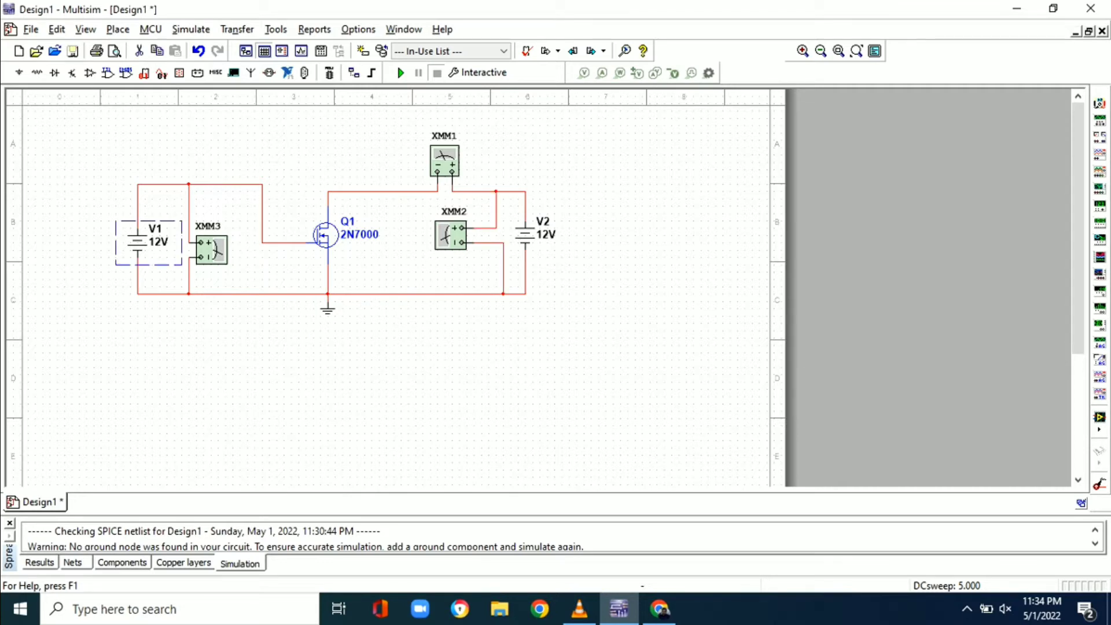
{"action": "double_click", "coordinate": [138, 242]}
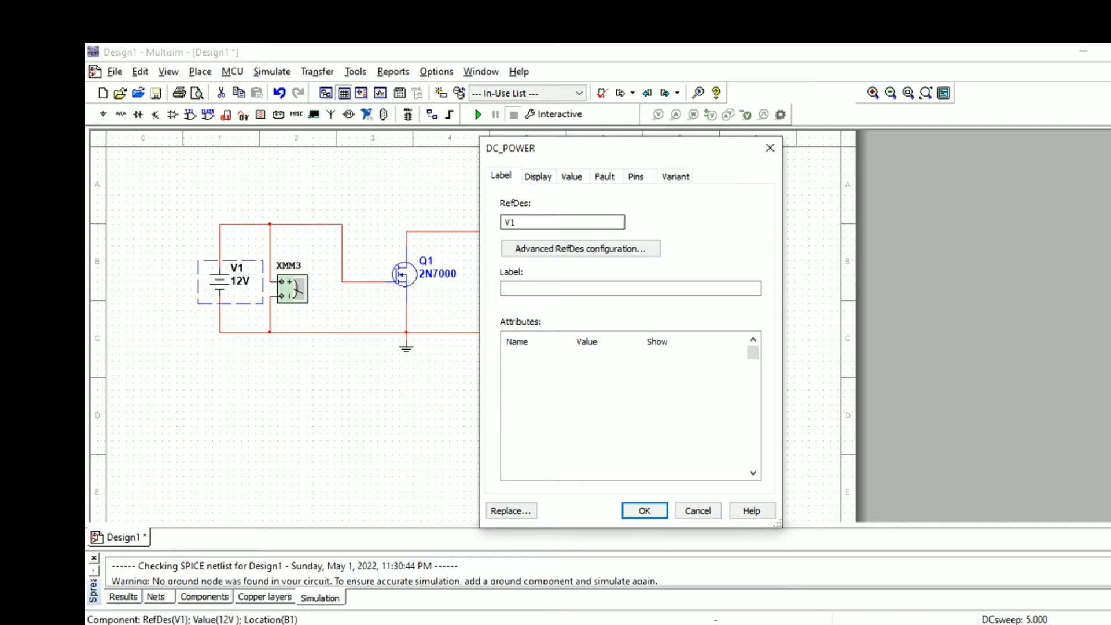
{"action": "left_click", "coordinate": [521, 223]}
{"action": "key", "text": "BackSpace"}
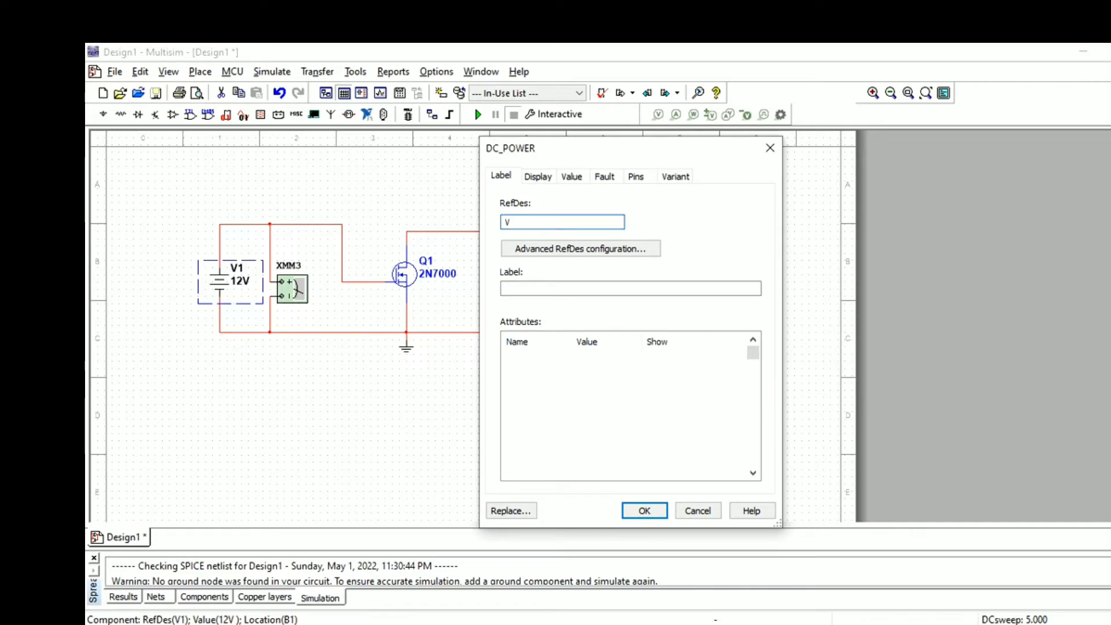
{"action": "type", "text": "GS"}
{"action": "key", "text": "Return"}
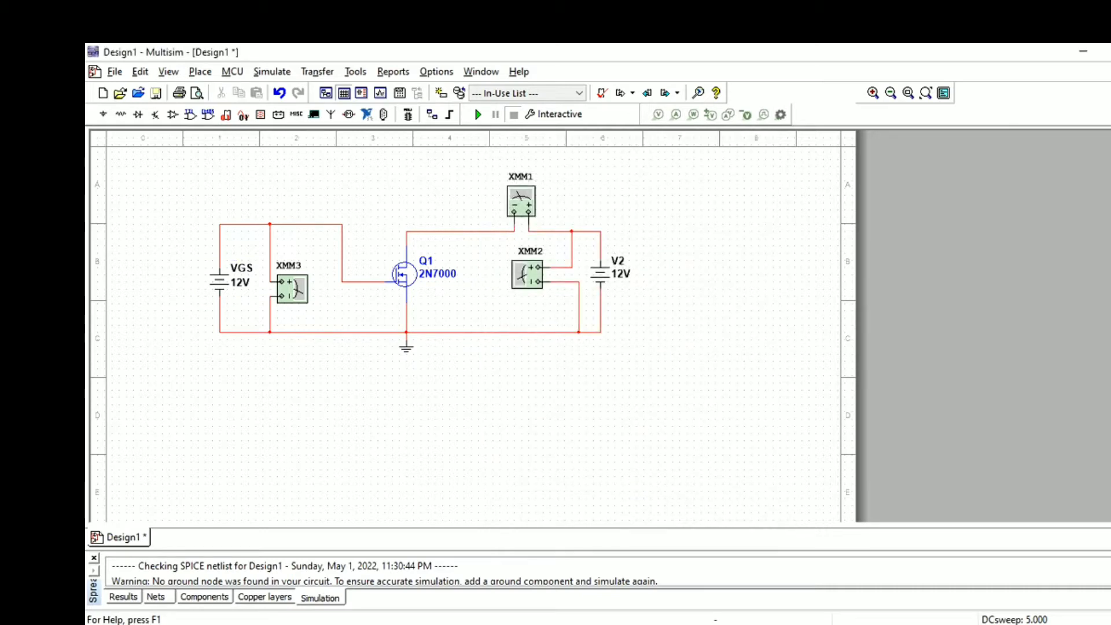
- Rename the reference designator of source V2 to VDS
{"action": "double_click", "coordinate": [600, 274]}
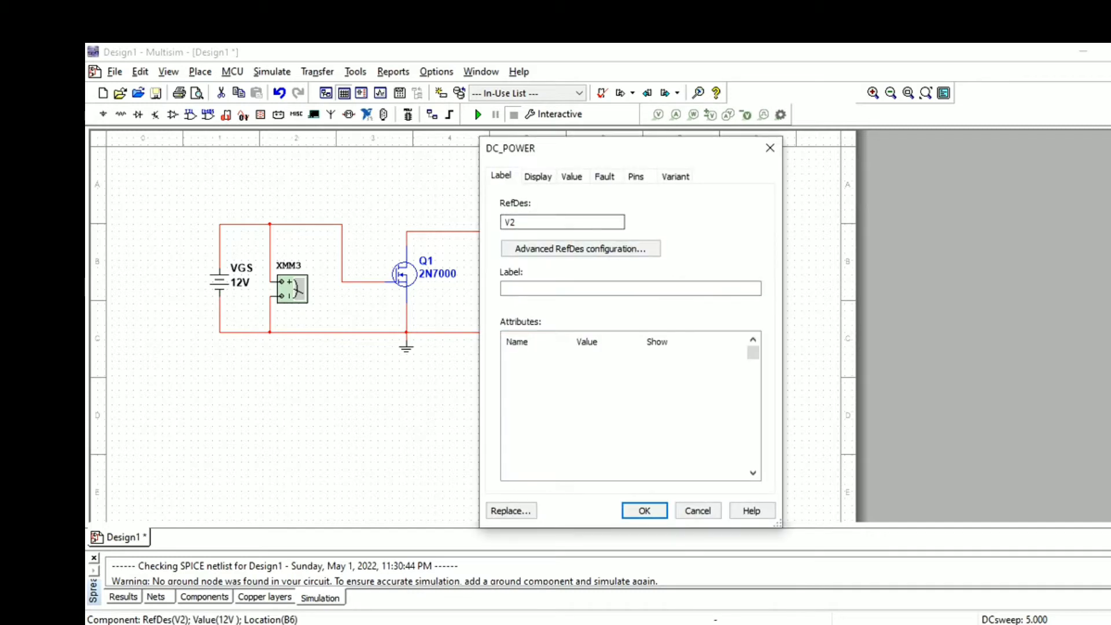
{"action": "left_click", "coordinate": [527, 222]}
{"action": "key", "text": "BackSpace"}
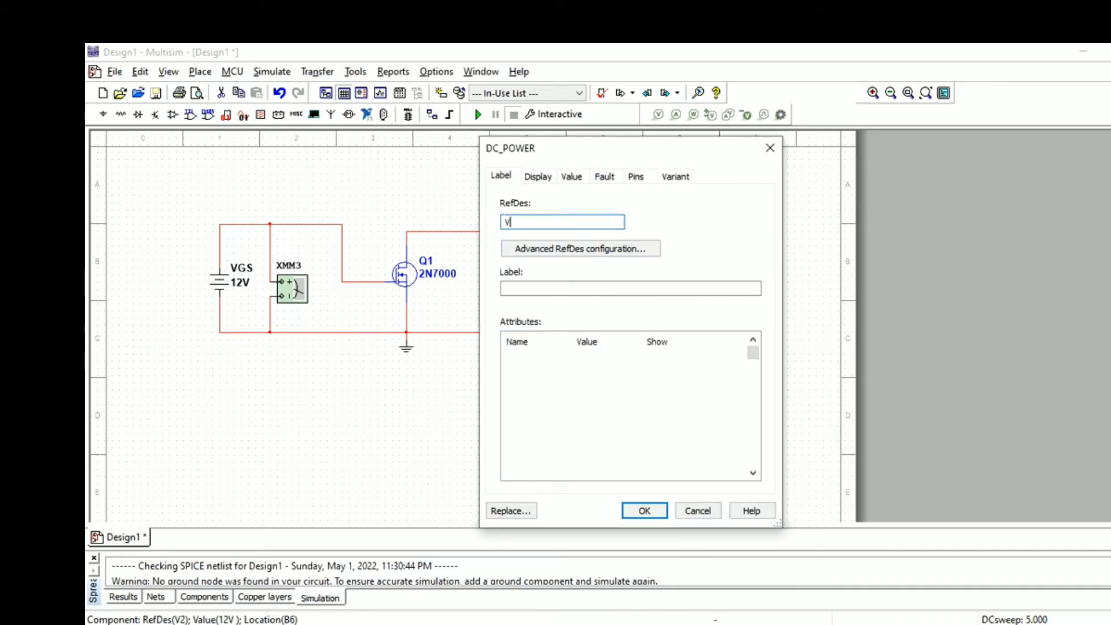
{"action": "type", "text": "DS"}
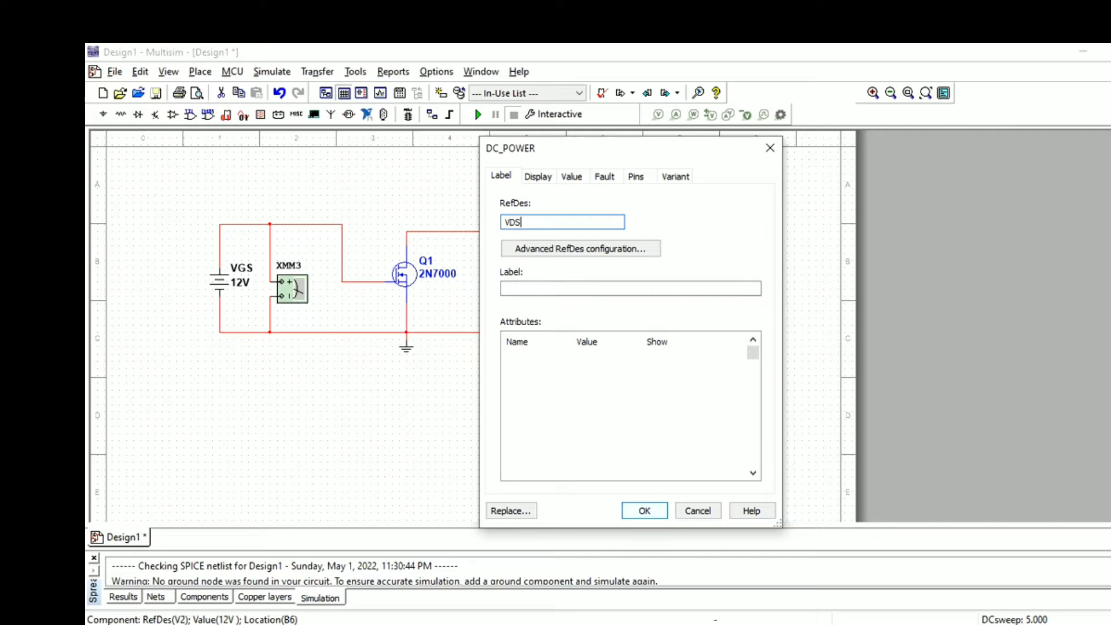
{"action": "key", "text": "Return"}
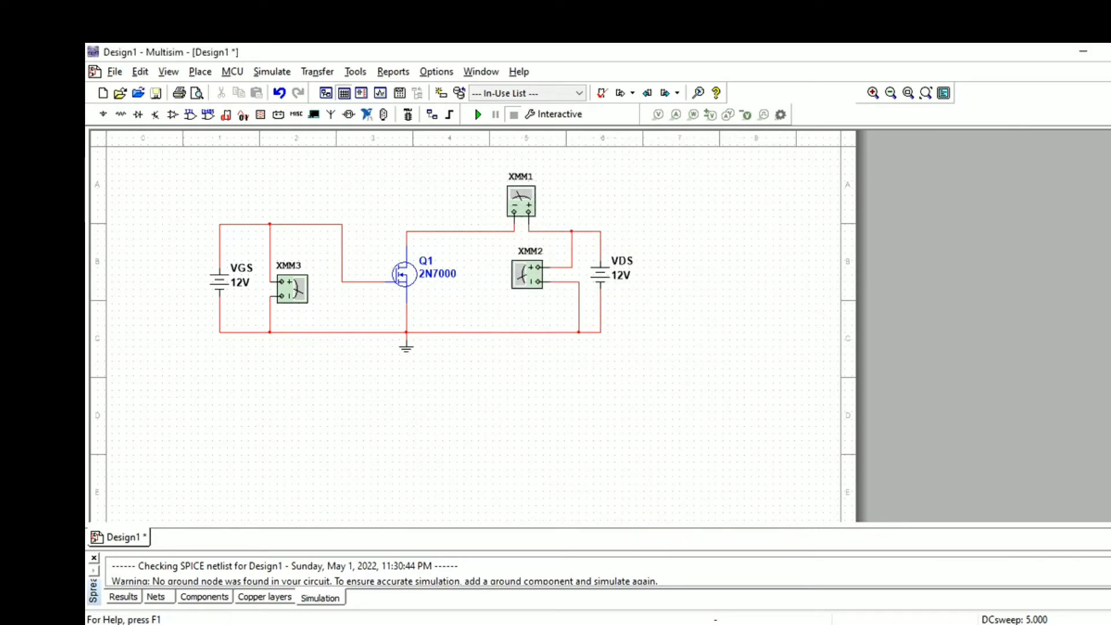
- Check the measurement mode of the upper multimeter XMM1
{"action": "double_click", "coordinate": [521, 200]}
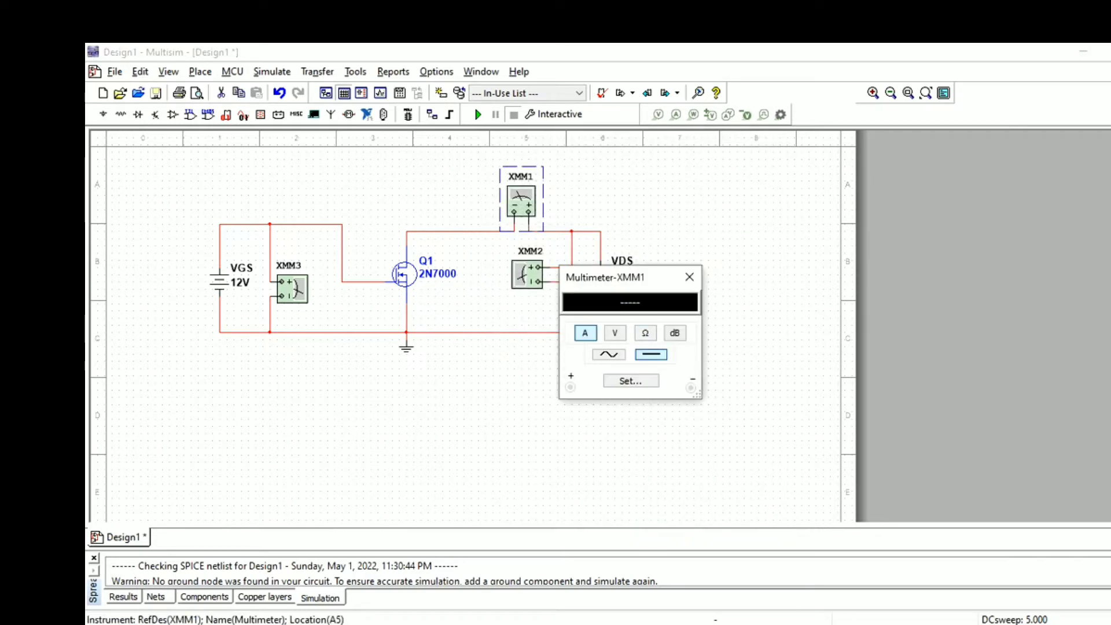
{"action": "left_click", "coordinate": [689, 277]}
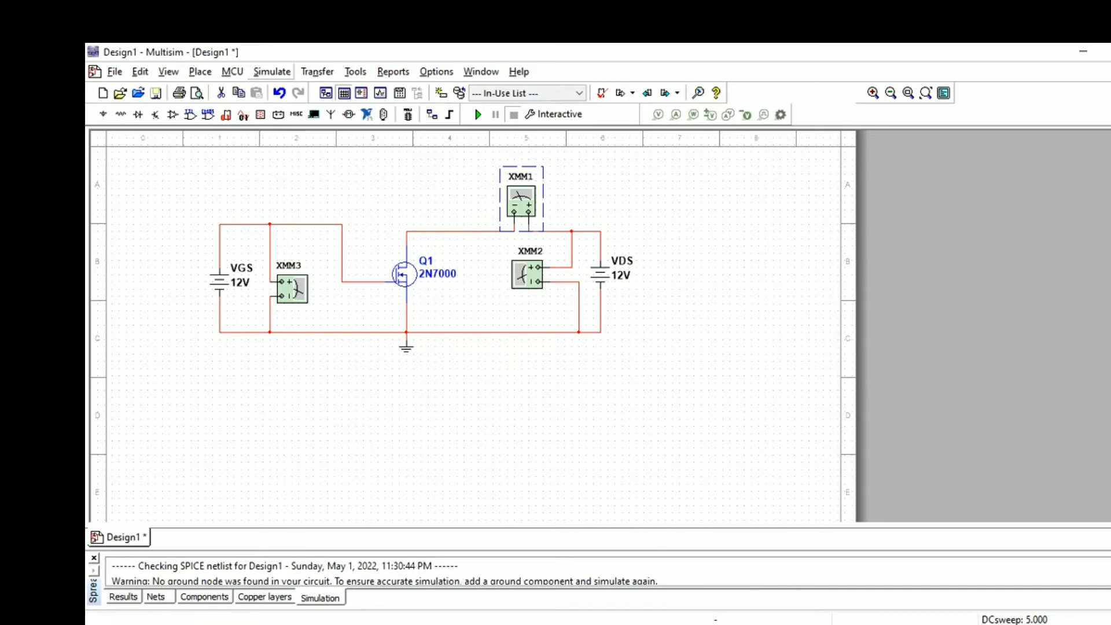
- Set up a DC Sweep analysis with VDS as source 1 running from 0 to 10 V and a second source enabled
{"action": "left_click", "coordinate": [272, 71]}
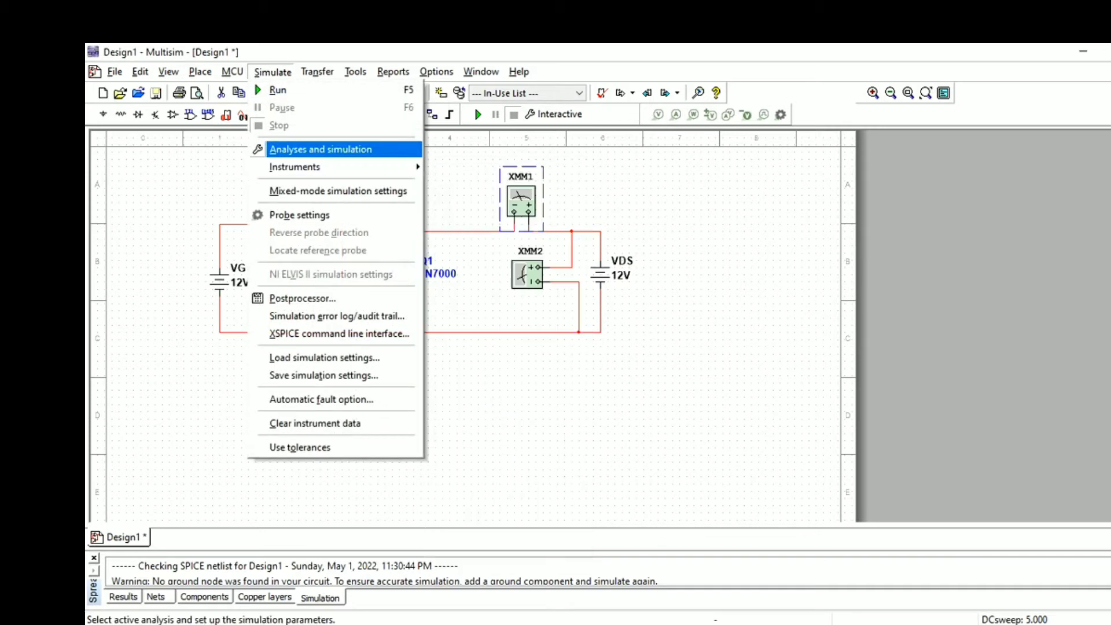
{"action": "key", "text": "Escape"}
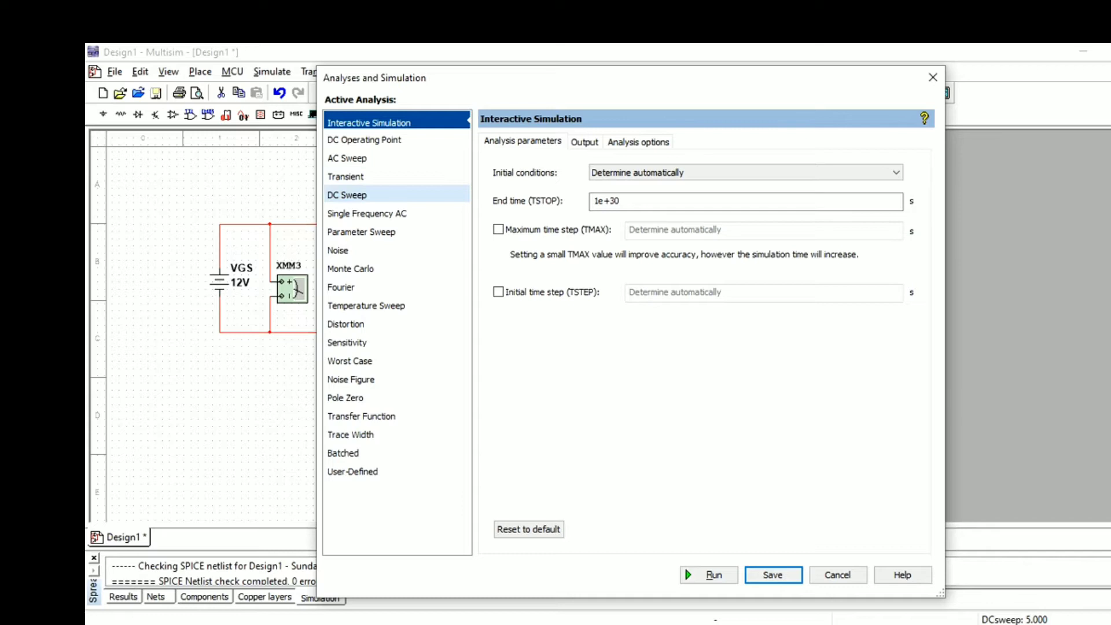
{"action": "left_click", "coordinate": [347, 195]}
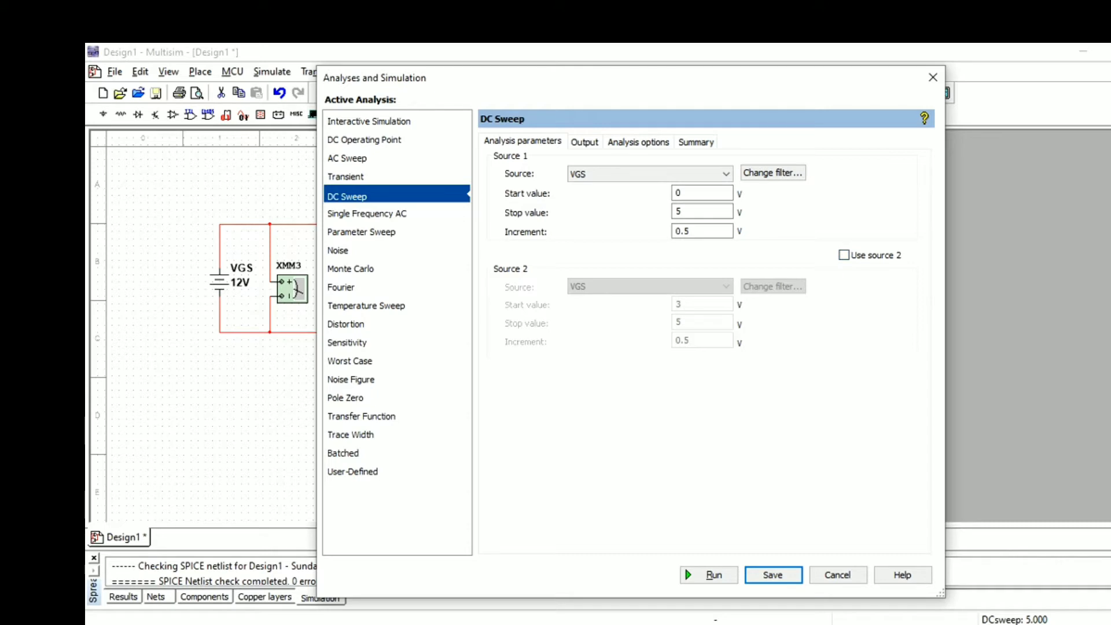
{"action": "left_click", "coordinate": [702, 192]}
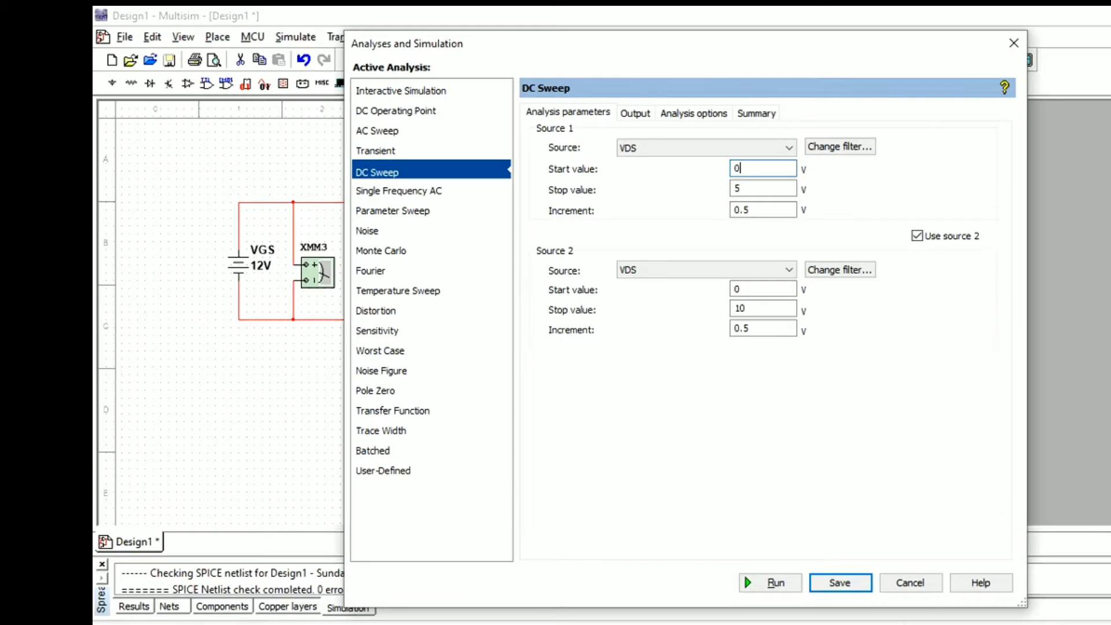
{"action": "key", "text": "Tab"}
{"action": "type", "text": "1"}
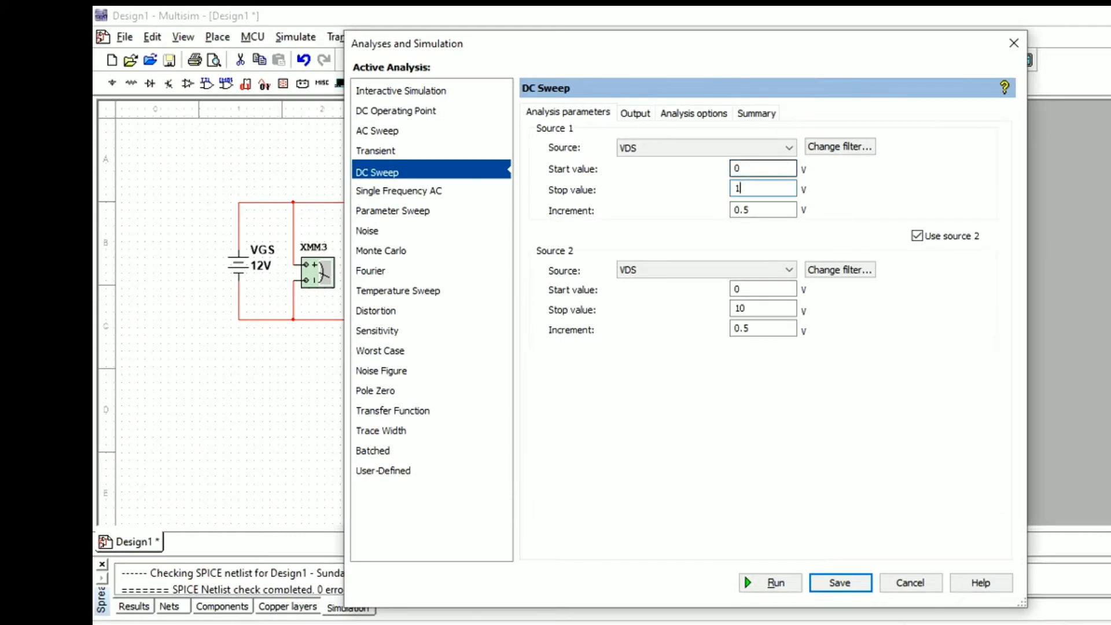
{"action": "type", "text": "0"}
{"action": "key", "text": "Tab"}
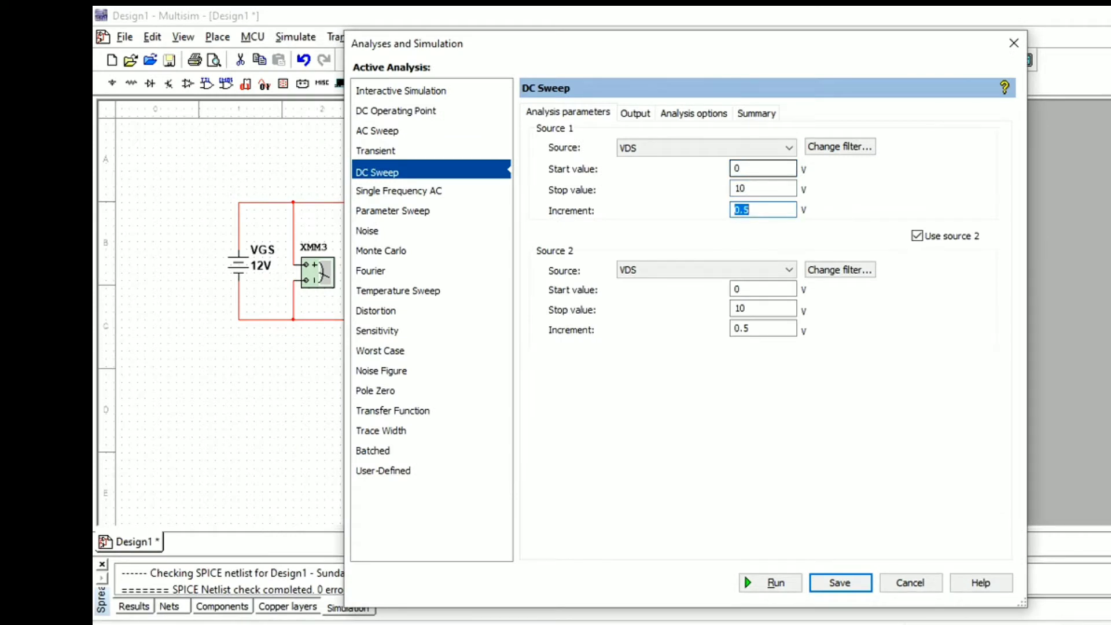
{"action": "key", "text": "Tab"}
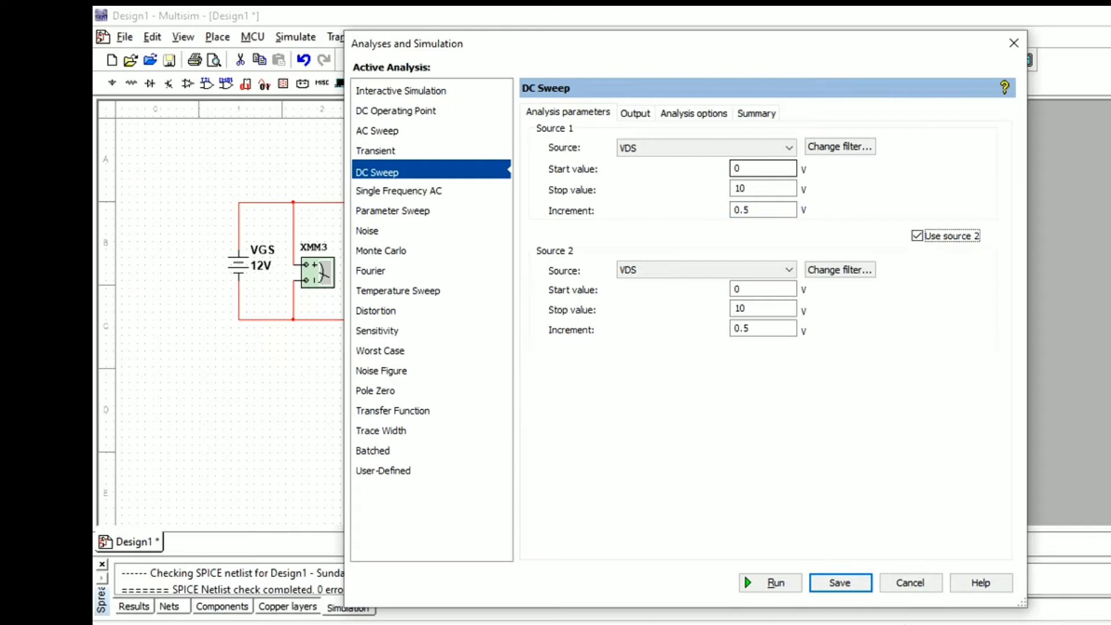
- Choose VGS as source 2 of the DC Sweep
{"action": "key", "text": "Tab"}
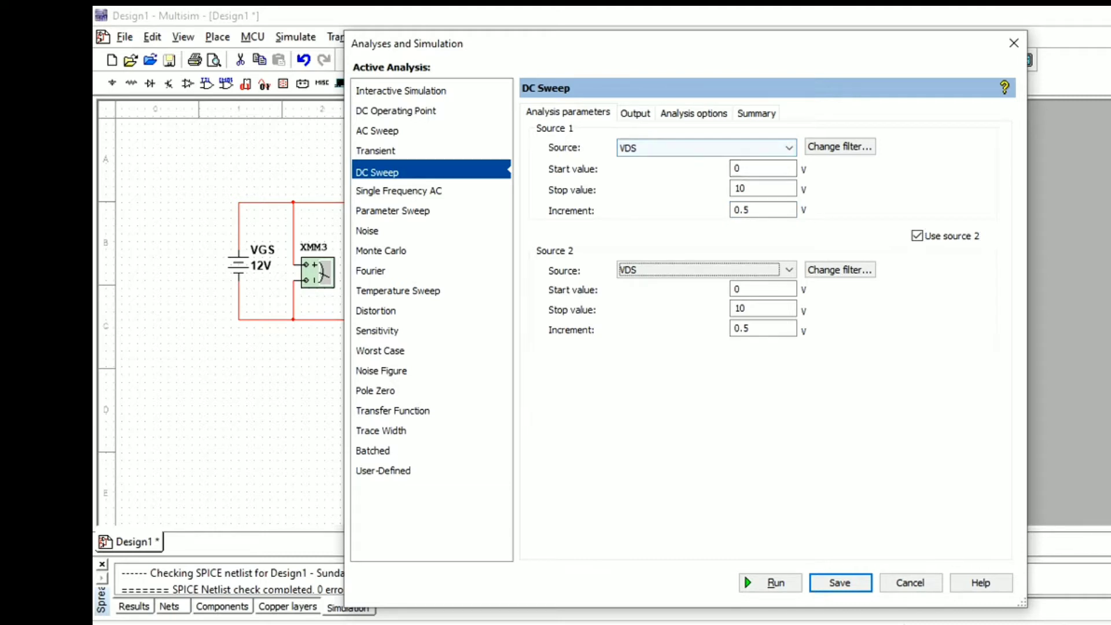
{"action": "left_click", "coordinate": [767, 270]}
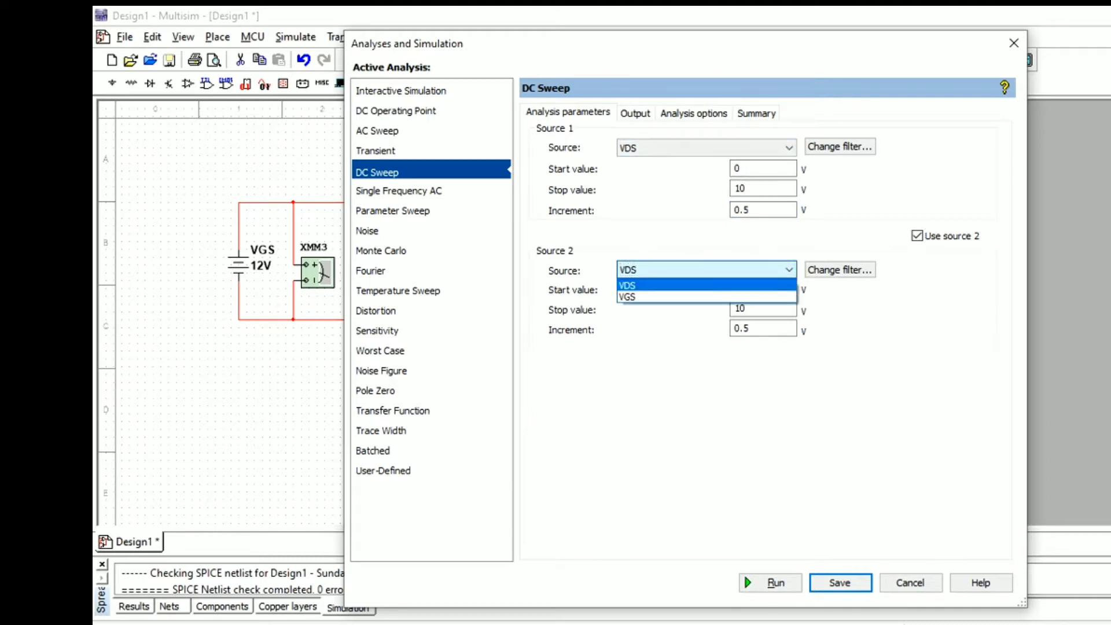
{"action": "key", "text": "Return"}
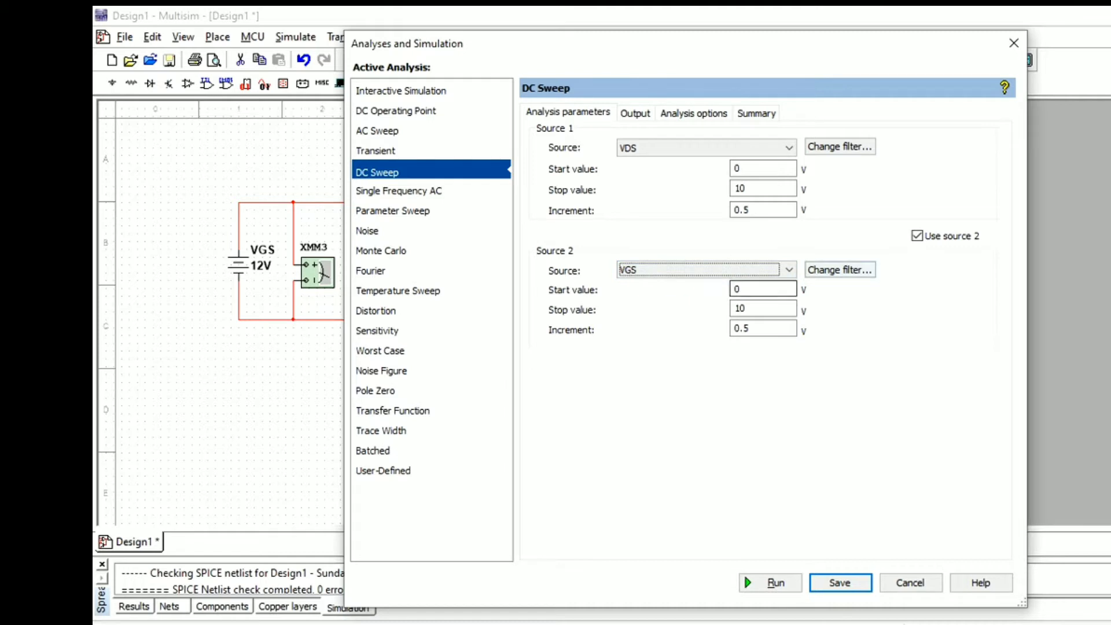
- Set source 2 of the DC Sweep to start at 3 V and stop at 5 V
{"action": "key", "text": "Tab"}
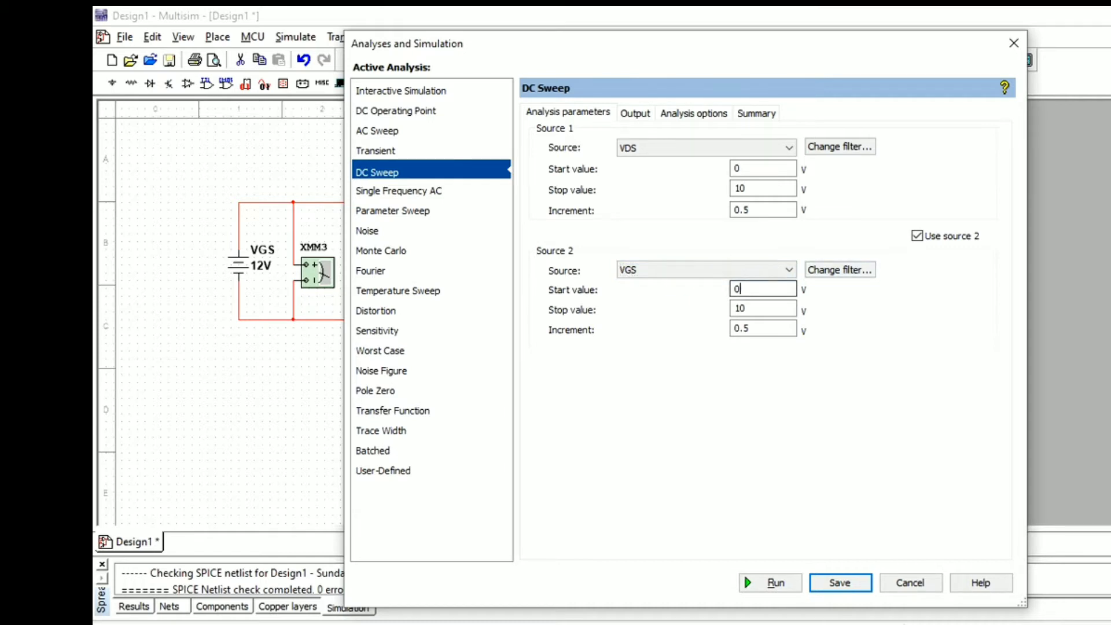
{"action": "key", "text": "BackSpace"}
{"action": "type", "text": "3"}
{"action": "key", "text": "Tab"}
{"action": "type", "text": "5"}
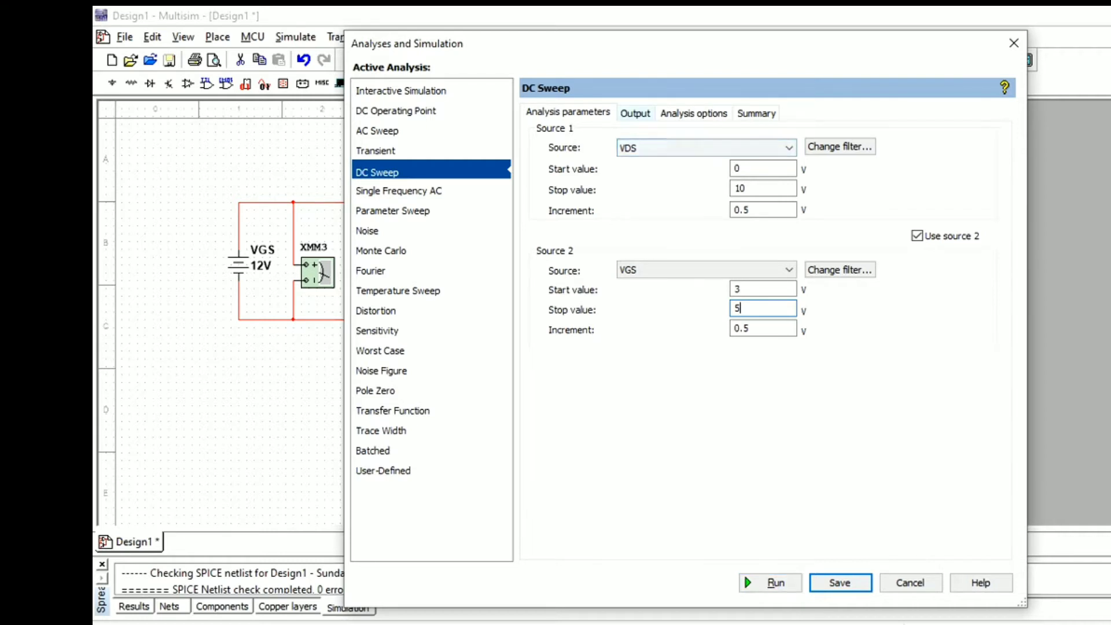
- Run the DC Sweep with I(VDS) as the output variable and close the resulting graph
{"action": "left_click", "coordinate": [635, 113]}
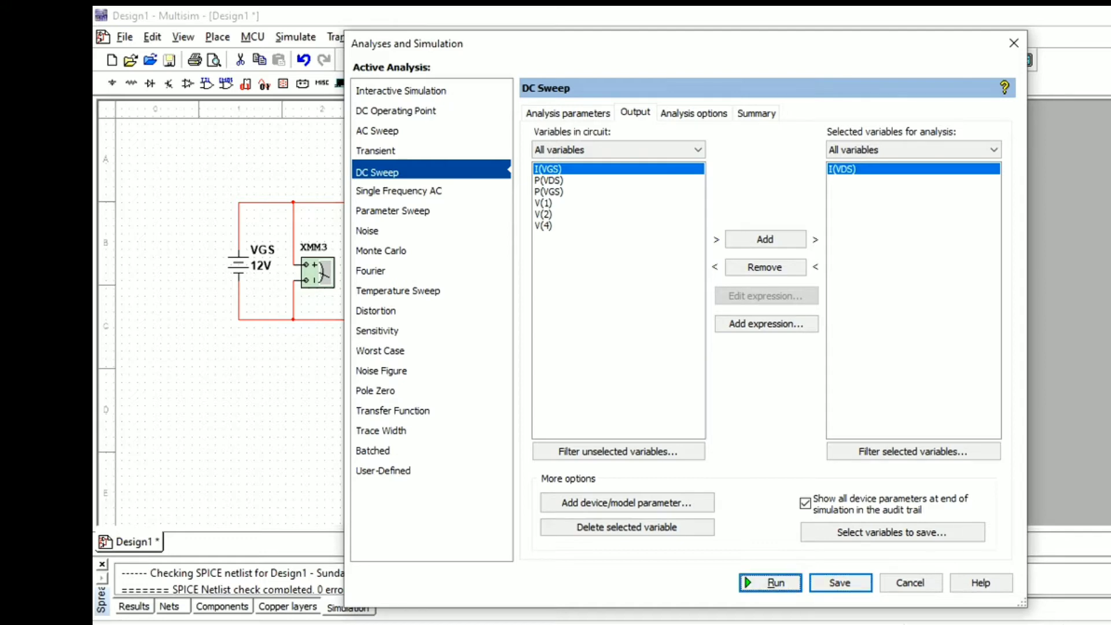
{"action": "left_click", "coordinate": [769, 582]}
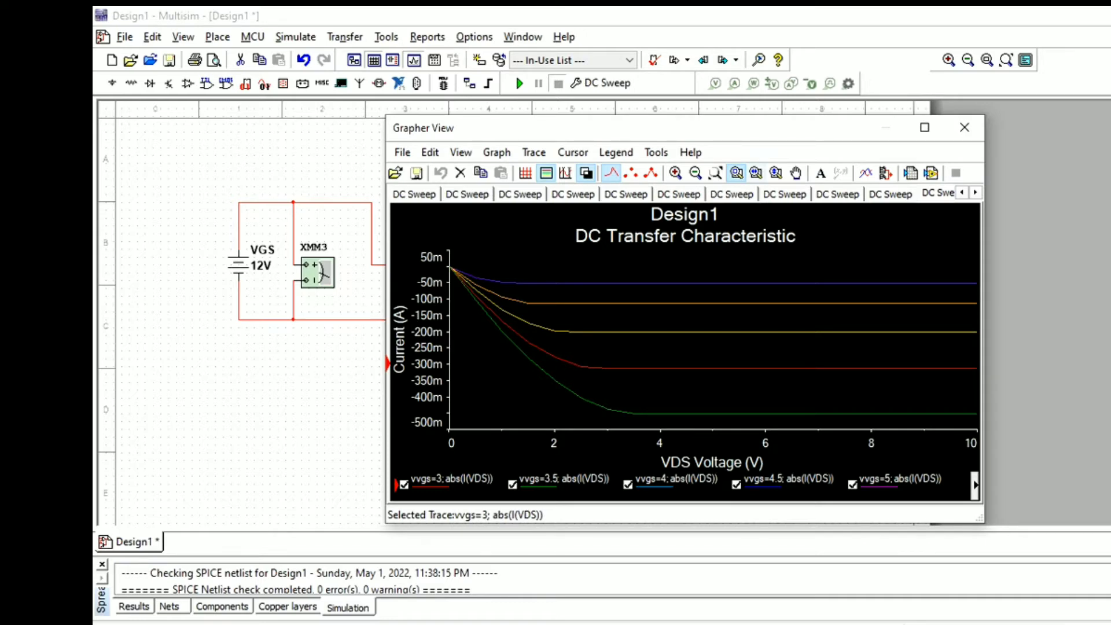
{"action": "left_click", "coordinate": [964, 127]}
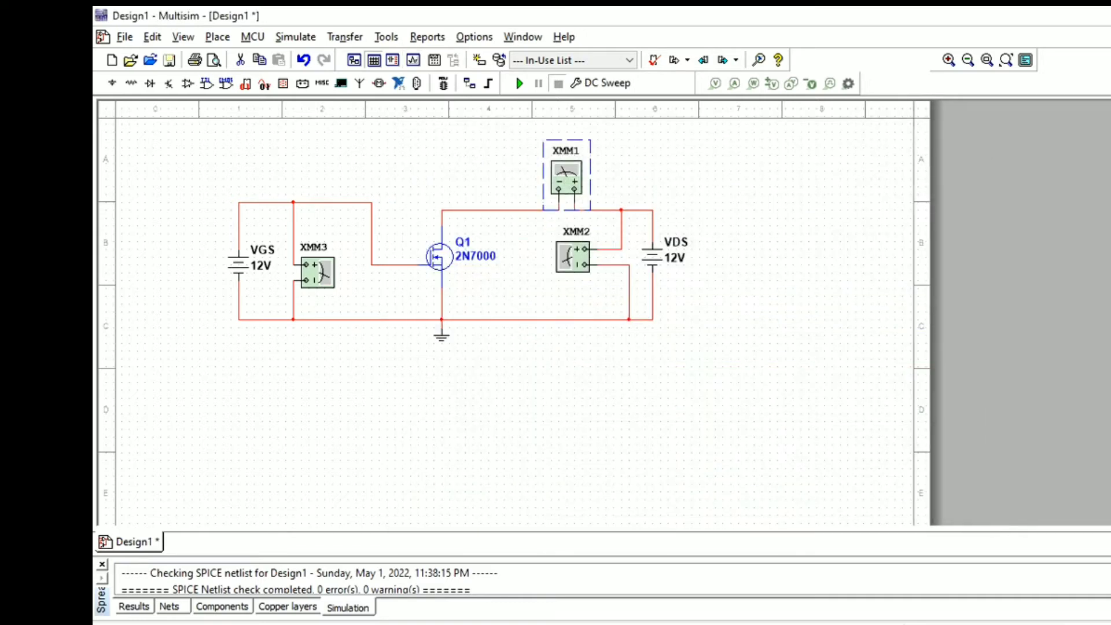
- Reopen the DC Sweep settings and remove I(VDS) from the variables selected for analysis
{"action": "left_click", "coordinate": [607, 84]}
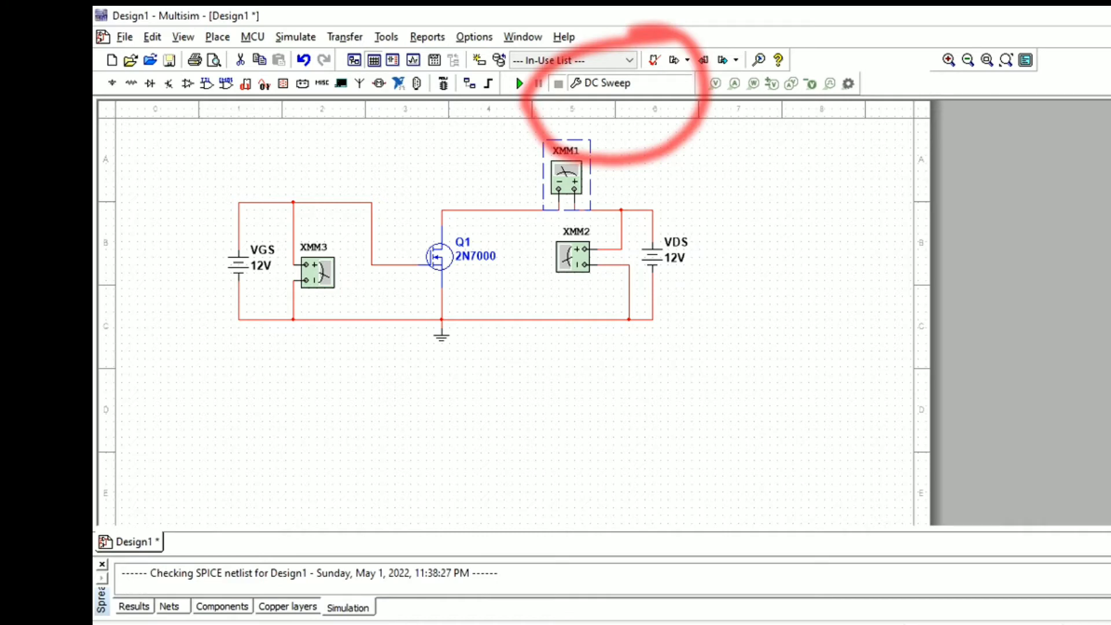
{"action": "left_click", "coordinate": [602, 83]}
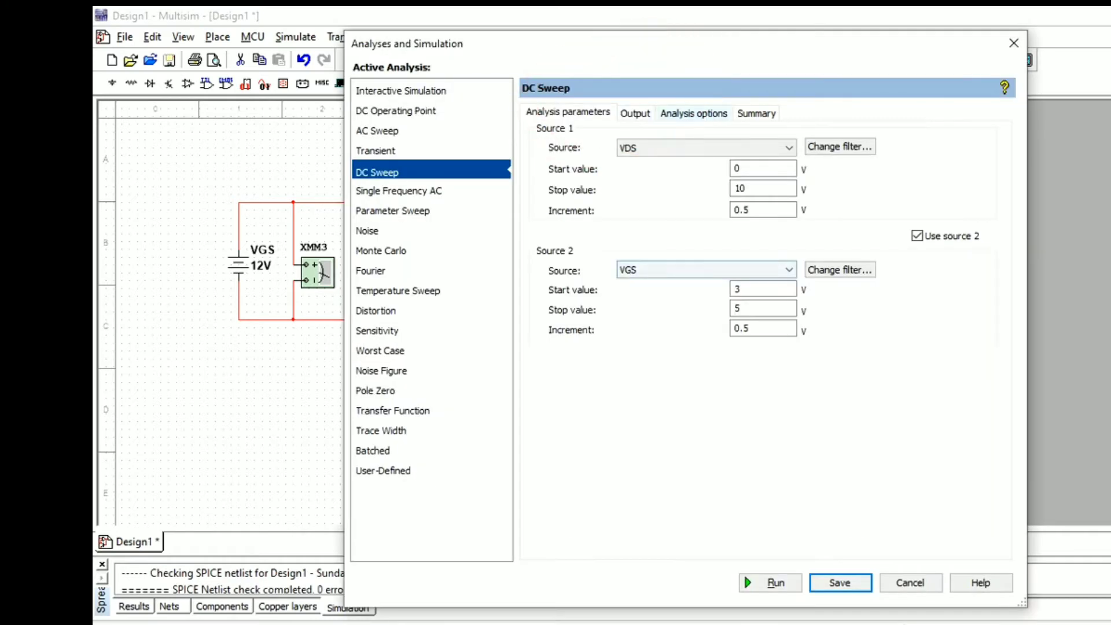
{"action": "left_click", "coordinate": [635, 114]}
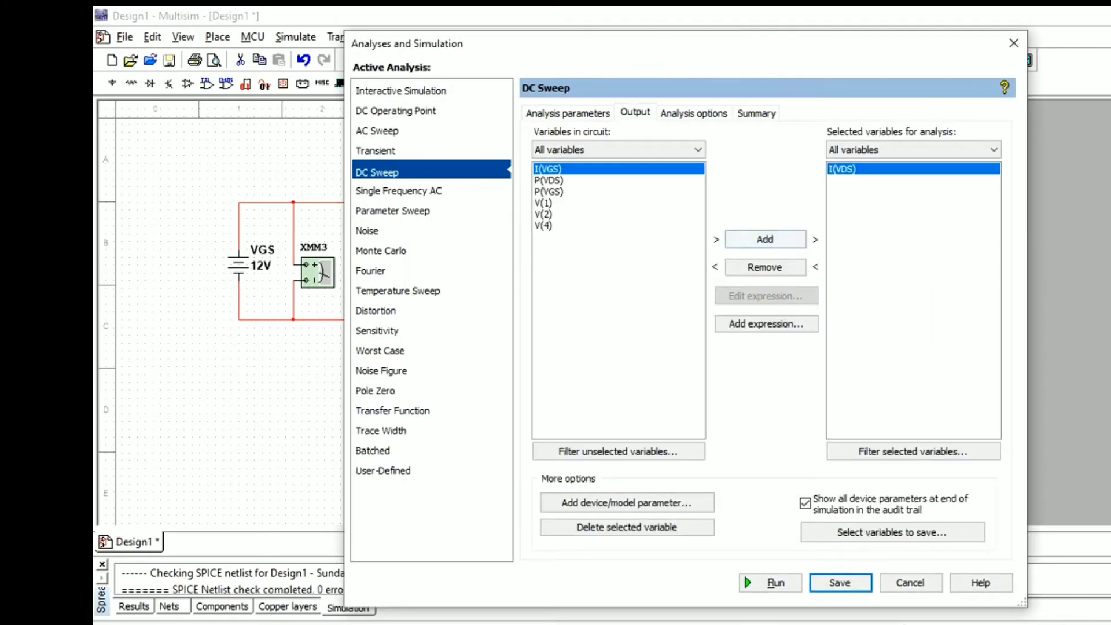
{"action": "left_click", "coordinate": [765, 267]}
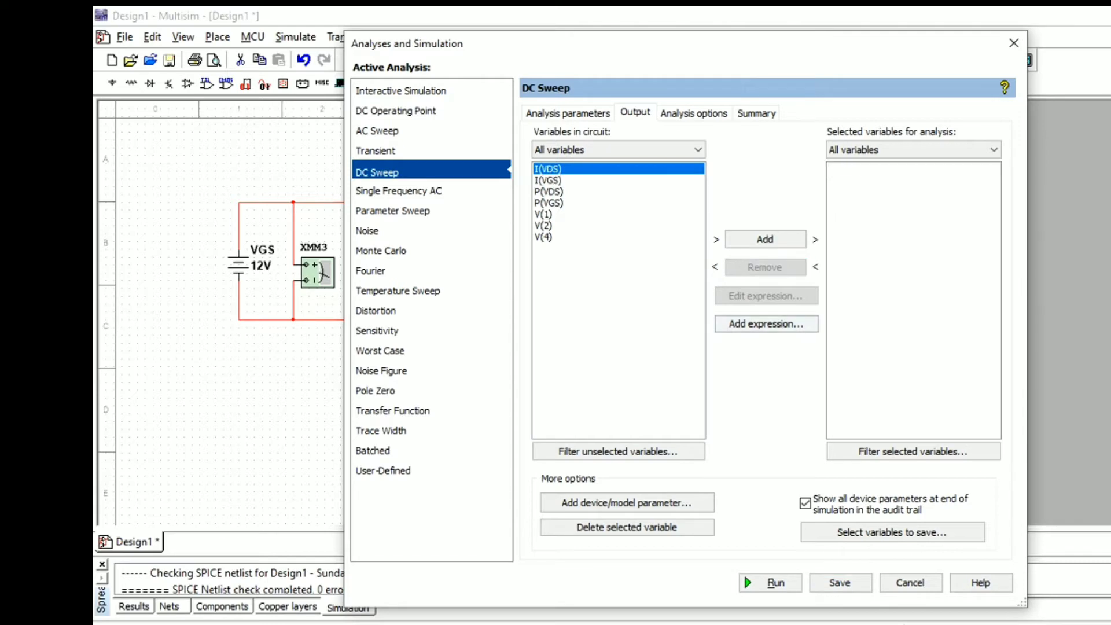
- Add the output expression abs(I(VDS)) to the analysis and run the DC Sweep
{"action": "left_click", "coordinate": [766, 324]}
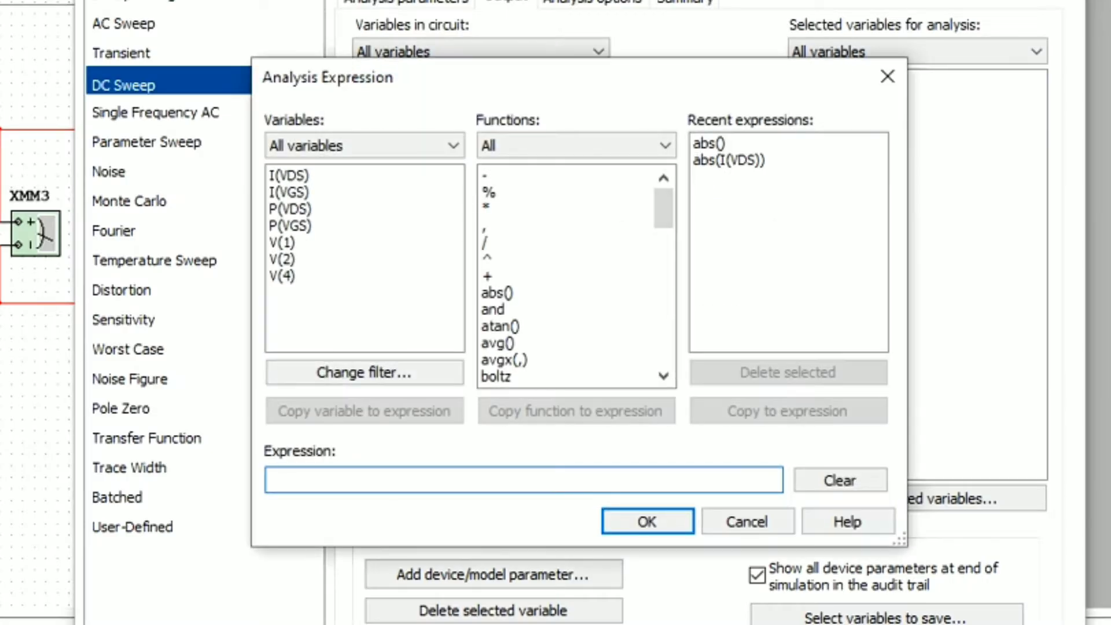
{"action": "left_click", "coordinate": [498, 293]}
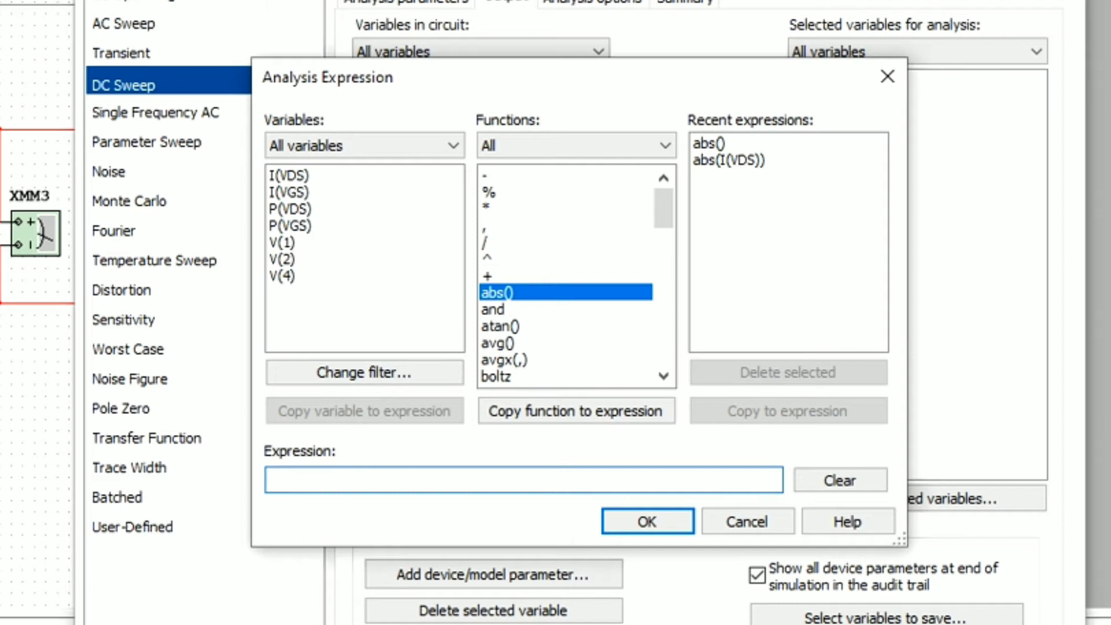
{"action": "left_click", "coordinate": [575, 411]}
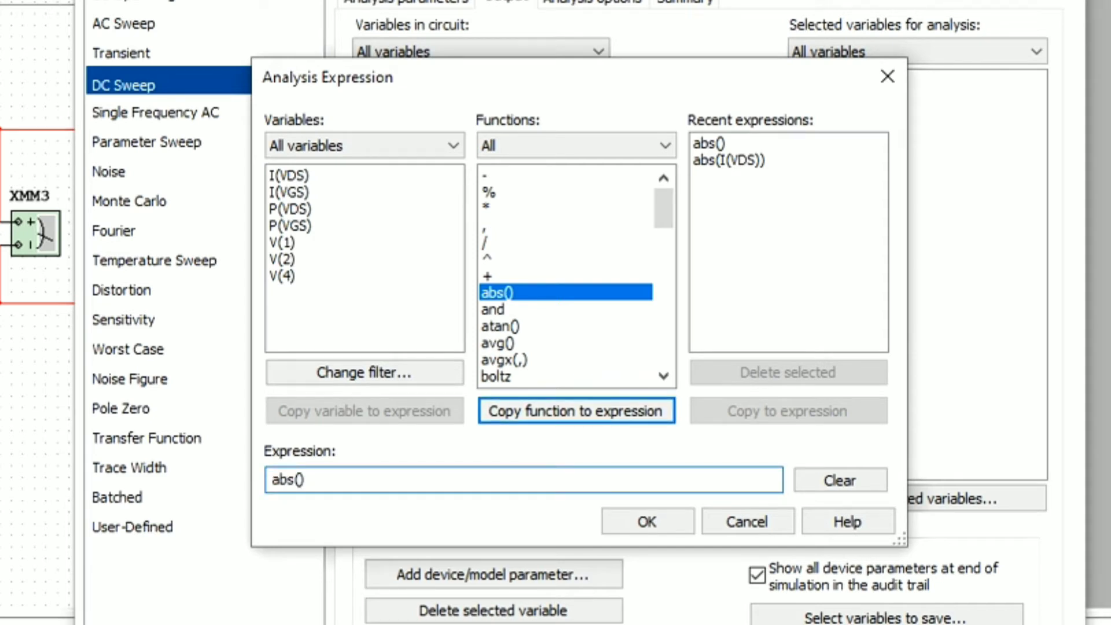
{"action": "left_click", "coordinate": [289, 175]}
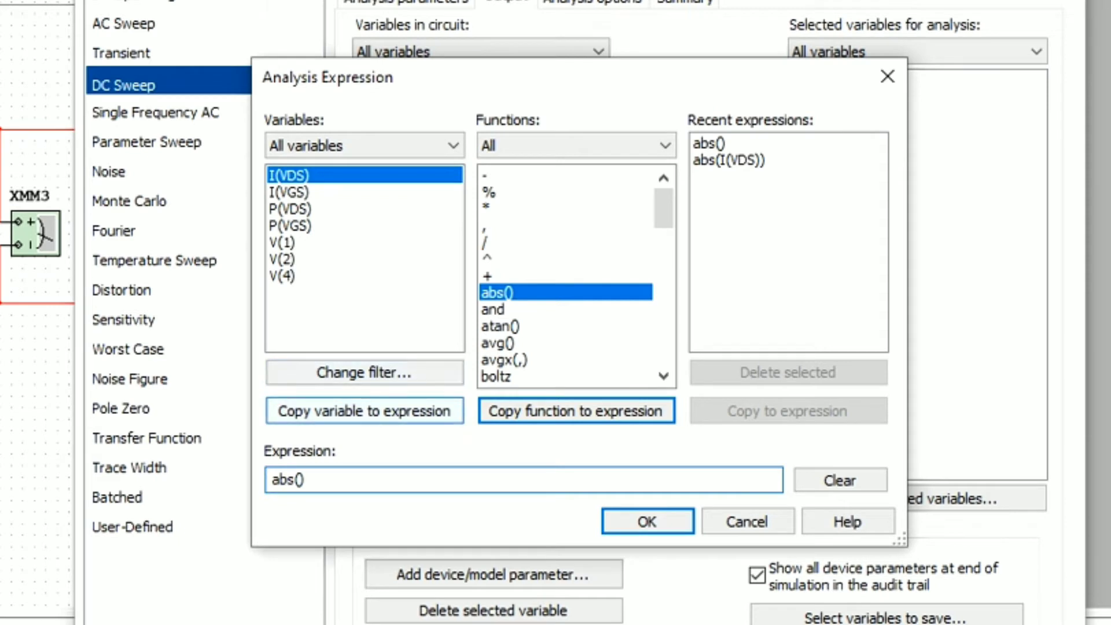
{"action": "left_click", "coordinate": [365, 411]}
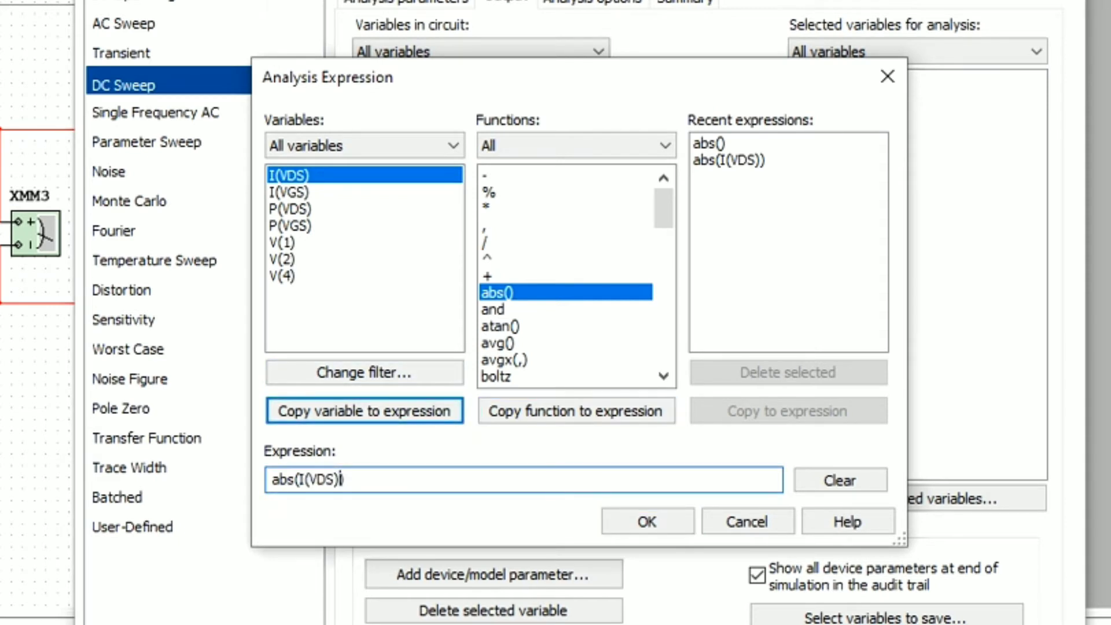
{"action": "left_click", "coordinate": [647, 521]}
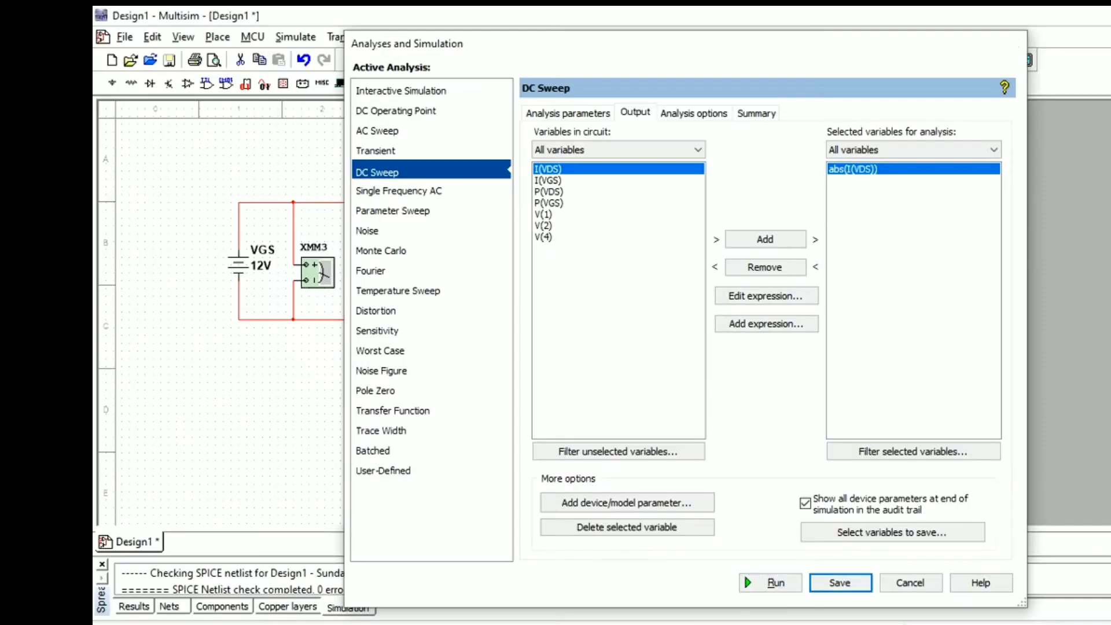
{"action": "left_click", "coordinate": [771, 583]}
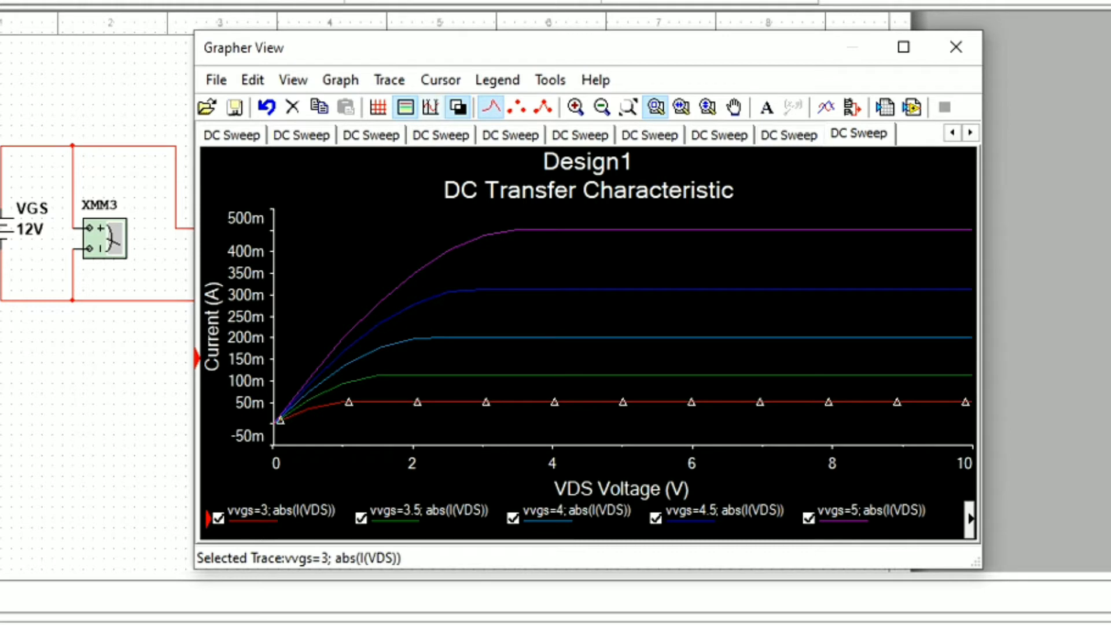
- Change the graph to a white background and show its cursors
{"action": "left_click", "coordinate": [457, 107]}
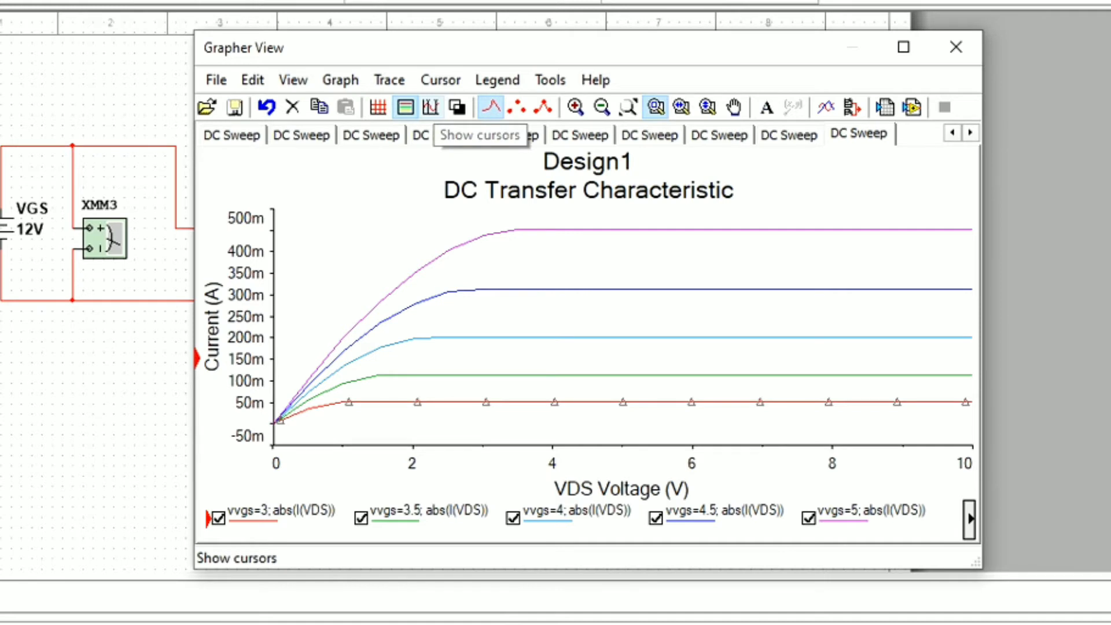
{"action": "left_click", "coordinate": [430, 107]}
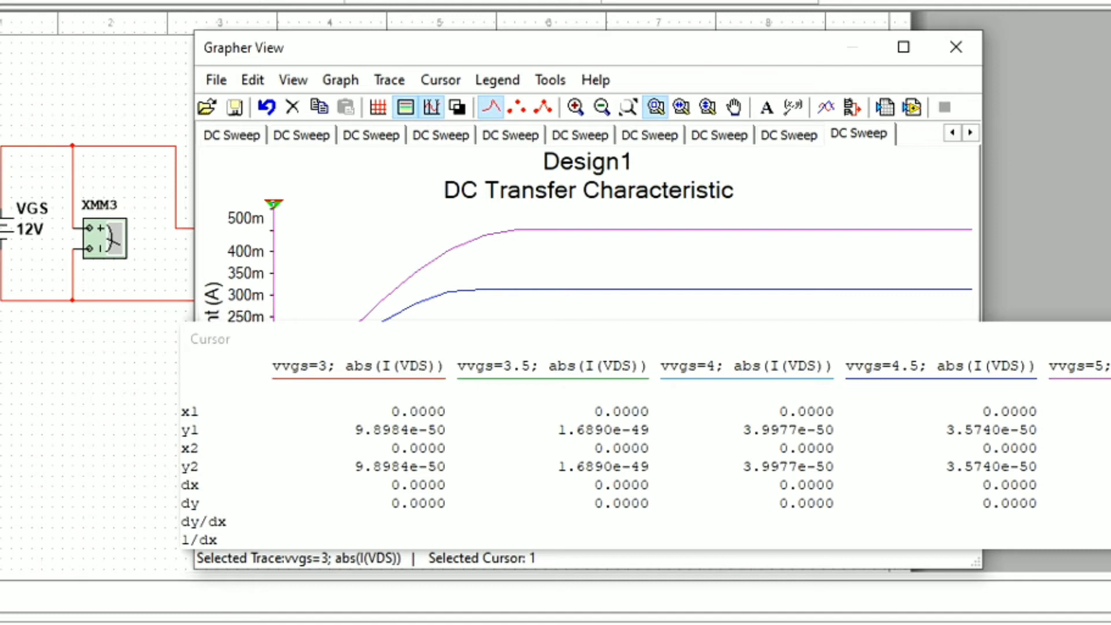
- Export all traces of the DC Sweep graph to a new Microsoft Excel worksheet
{"action": "left_click", "coordinate": [885, 107]}
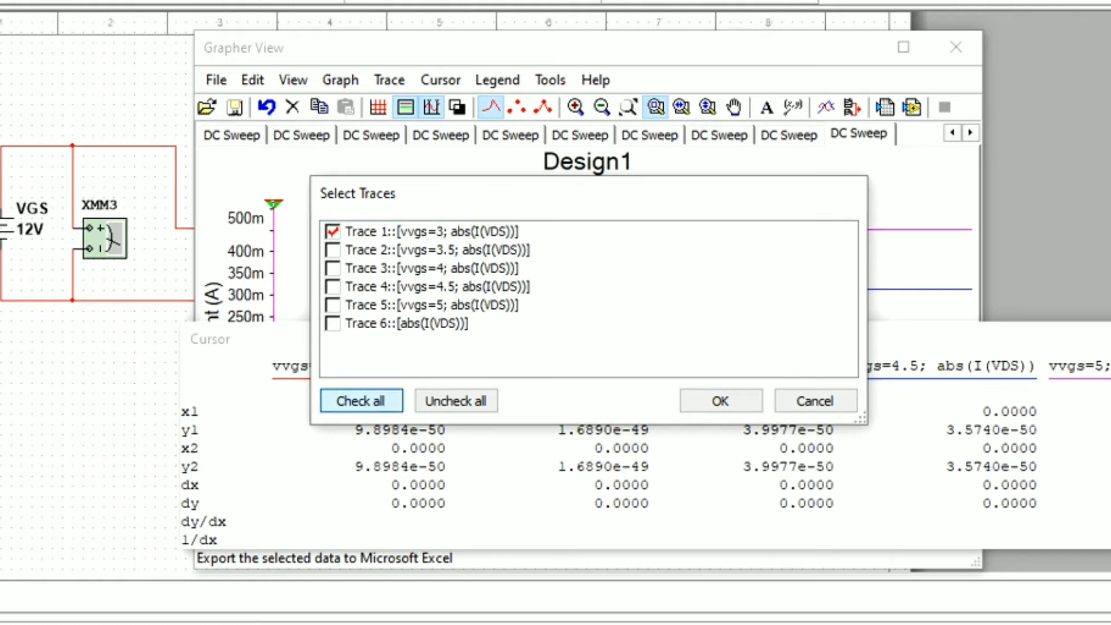
{"action": "left_click", "coordinate": [361, 401]}
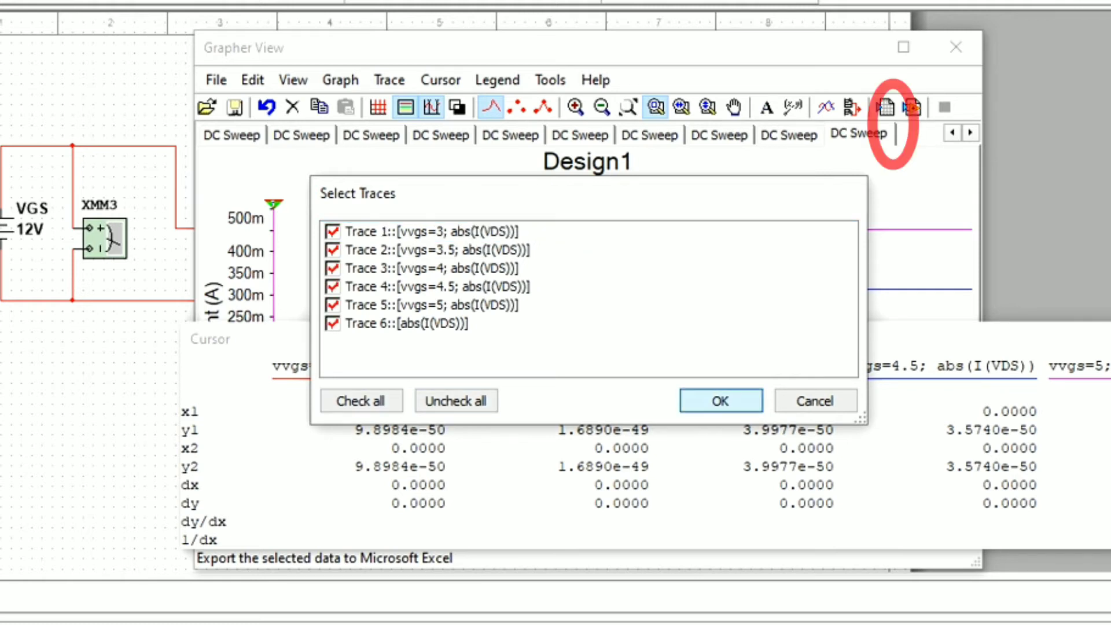
{"action": "key", "text": "Return"}
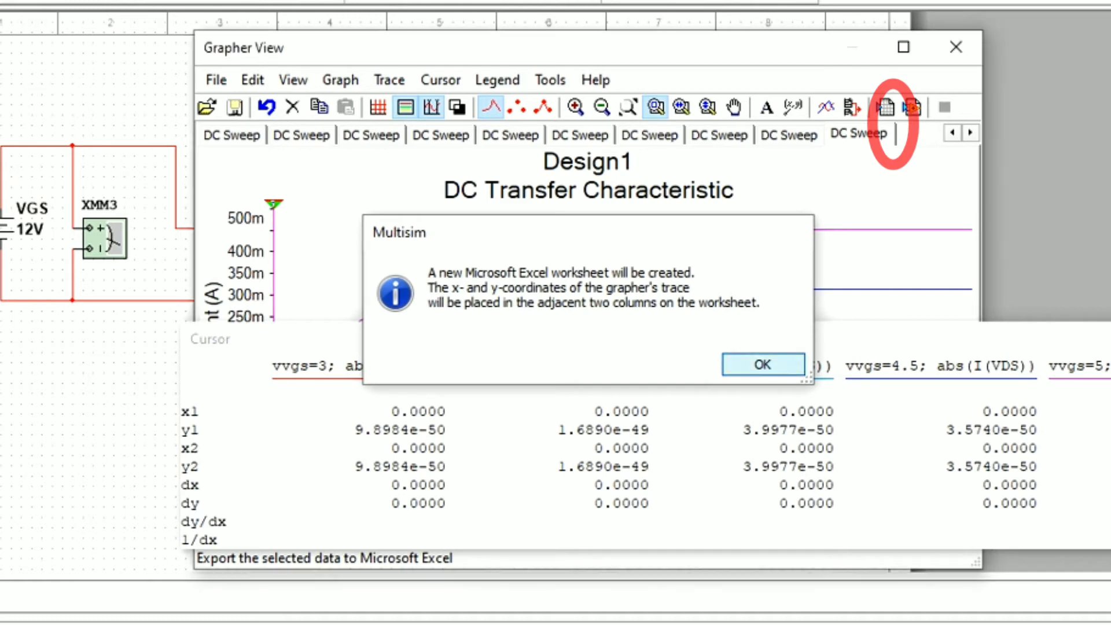
{"action": "key", "text": "Return"}
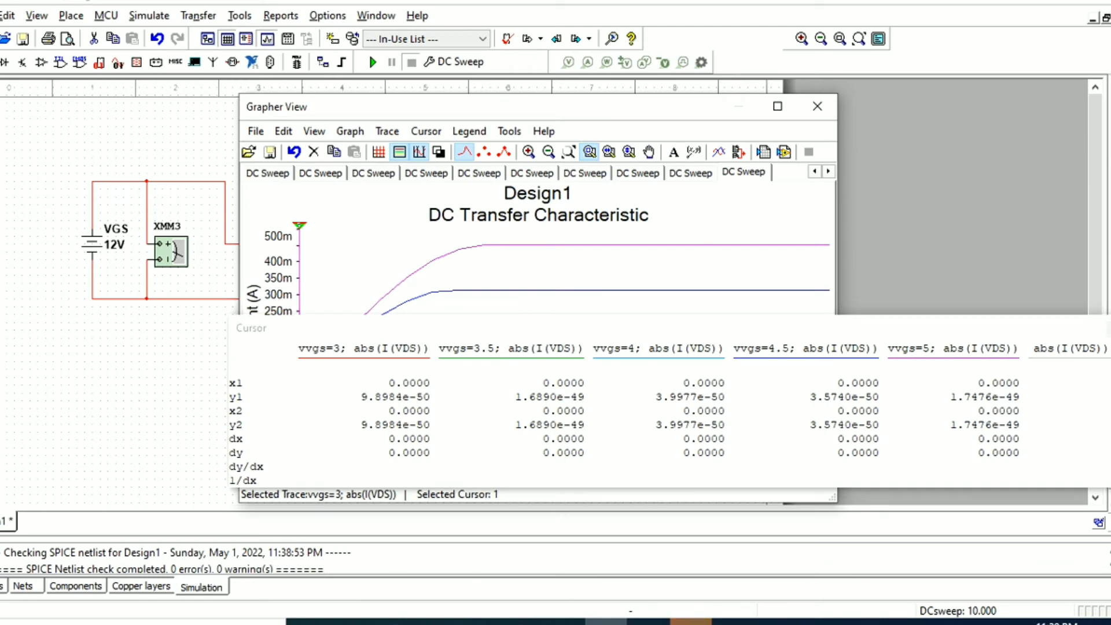
- Switch to Excel and auto-fit the widths of columns A and B to their Trace 1 headers
{"action": "left_click", "coordinate": [691, 622]}
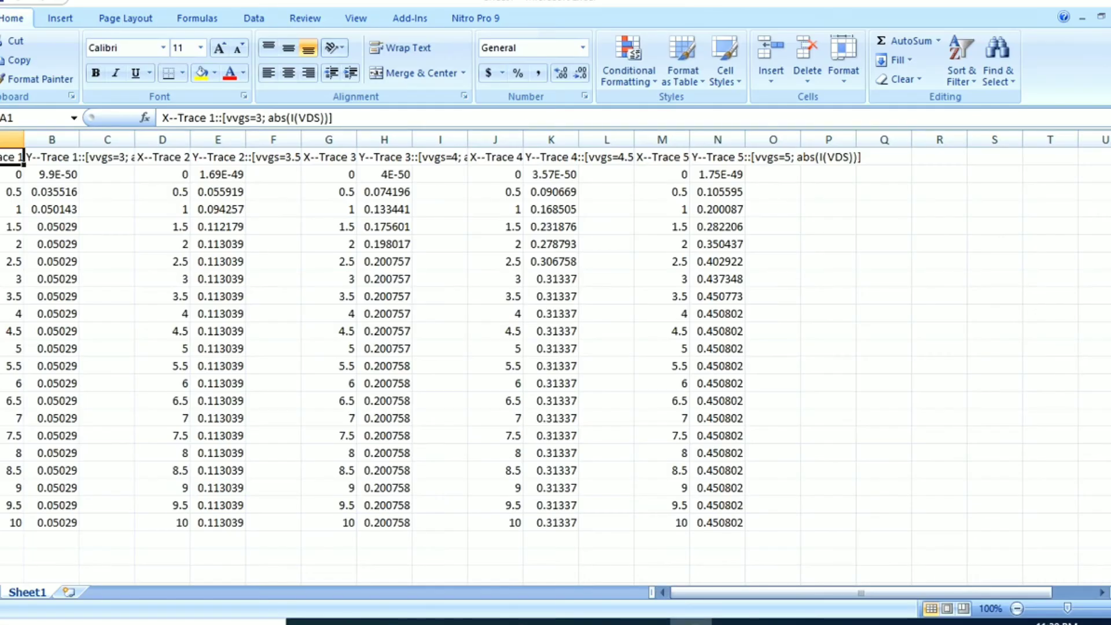
{"action": "double_click", "coordinate": [23, 140]}
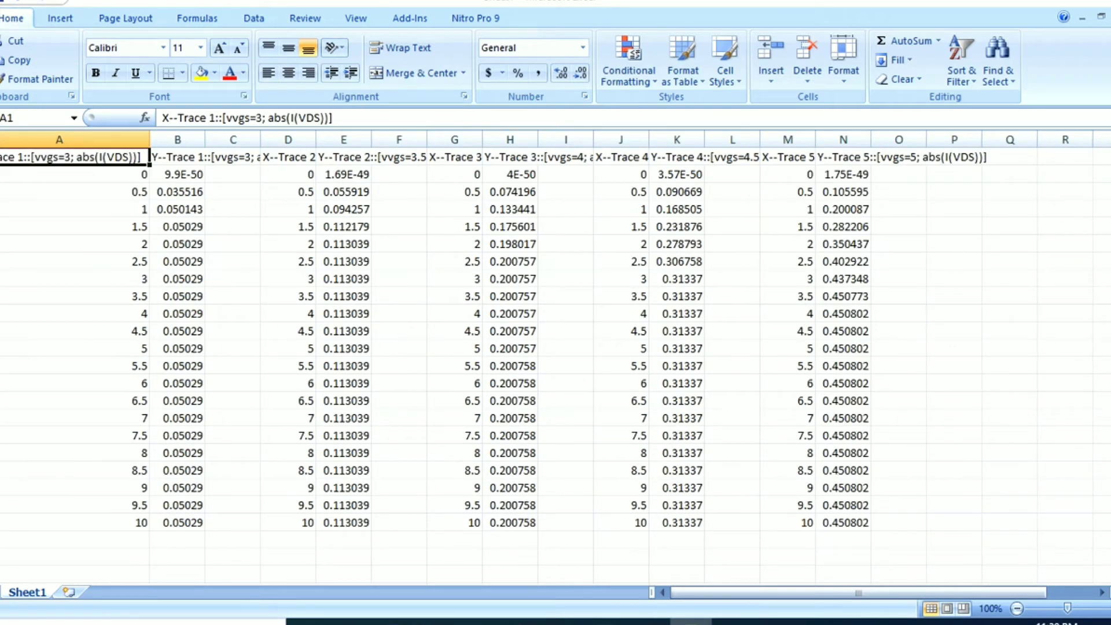
{"action": "double_click", "coordinate": [205, 139]}
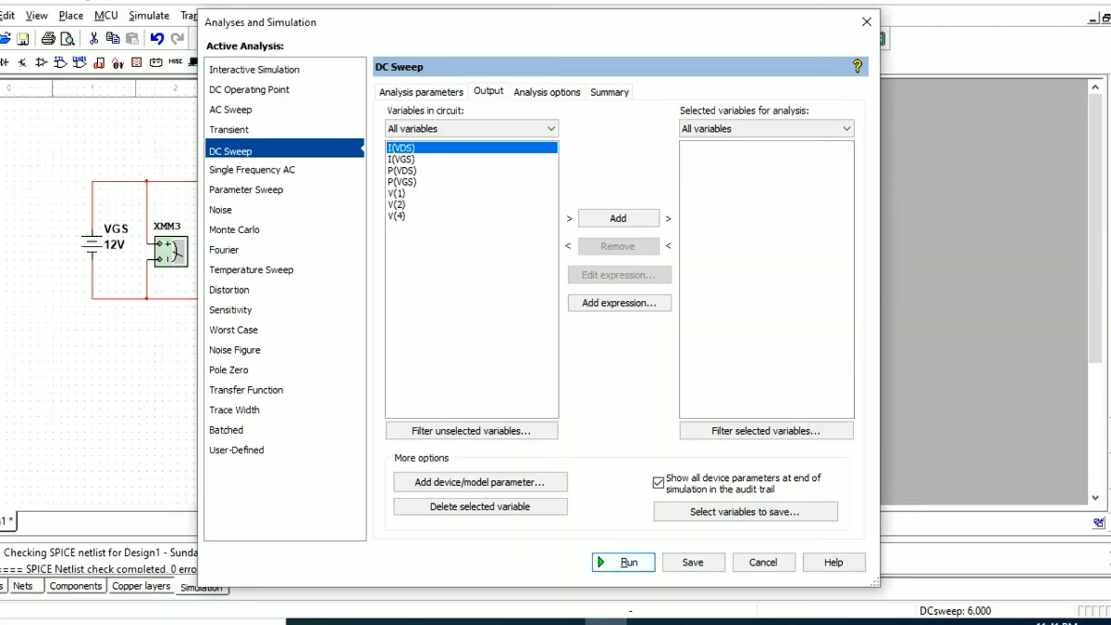
- In Multisim, add I(VDS) to the DC Sweep output, run the sweep and close the resulting graph
{"action": "left_click", "coordinate": [618, 218]}
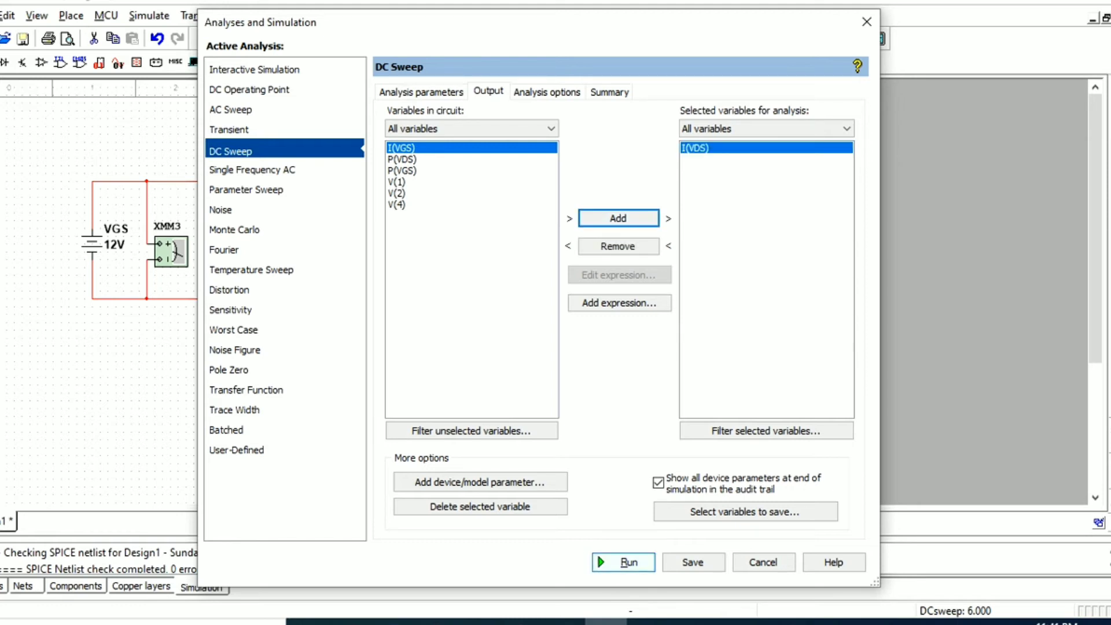
{"action": "left_click", "coordinate": [623, 563]}
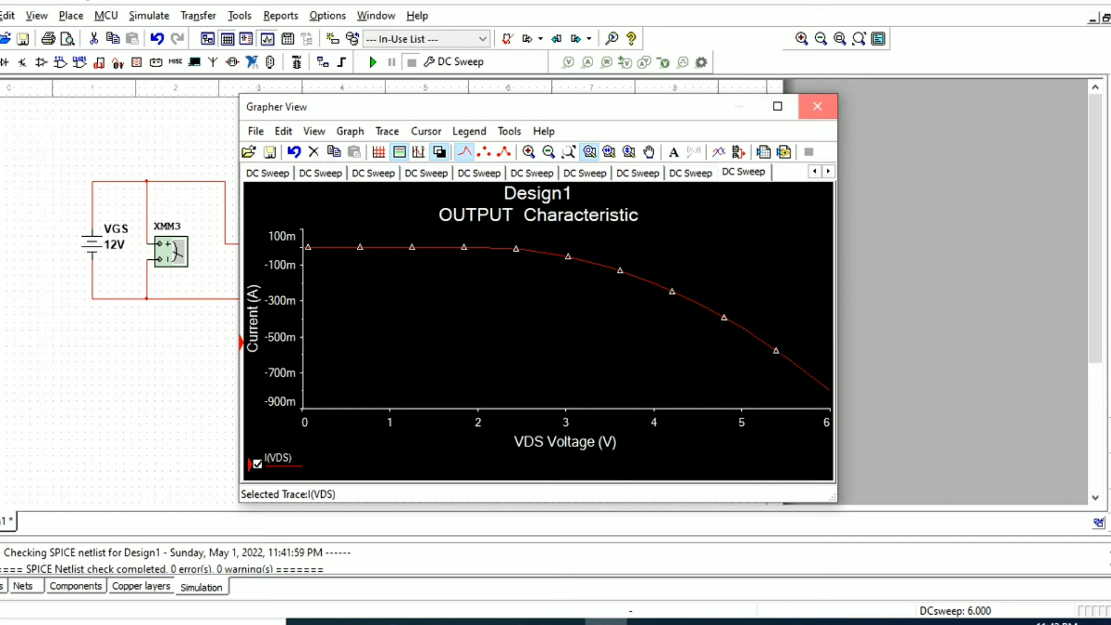
{"action": "left_click", "coordinate": [817, 106]}
- Reopen the VGS sweep settings and remove I(VDS) from the selected output variables
{"action": "left_click", "coordinate": [461, 62]}
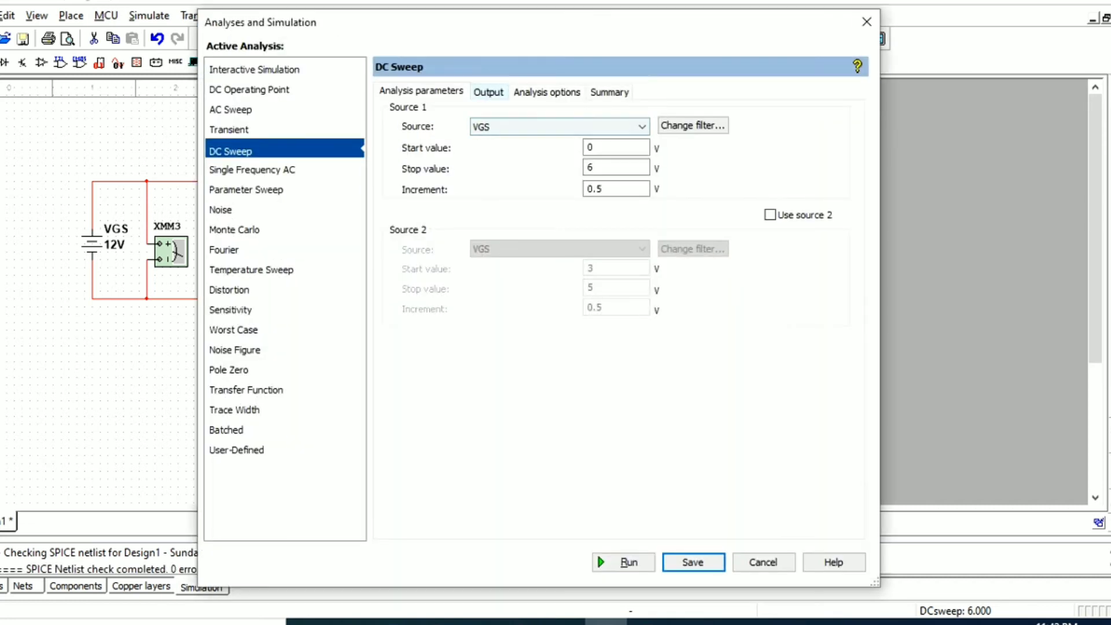
{"action": "left_click", "coordinate": [489, 92]}
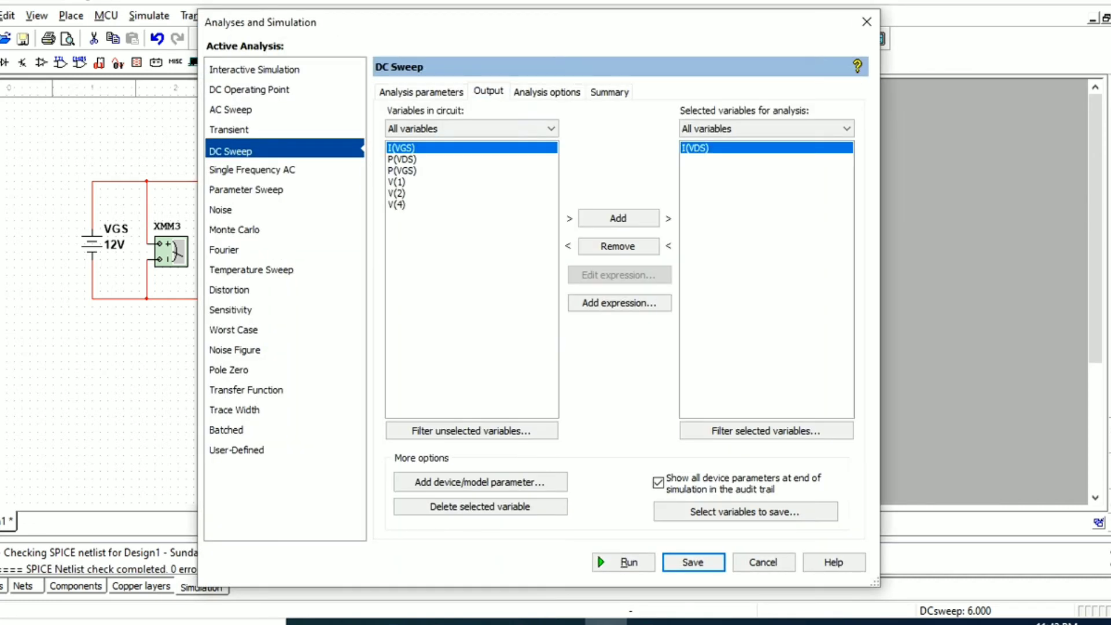
{"action": "left_click", "coordinate": [618, 246]}
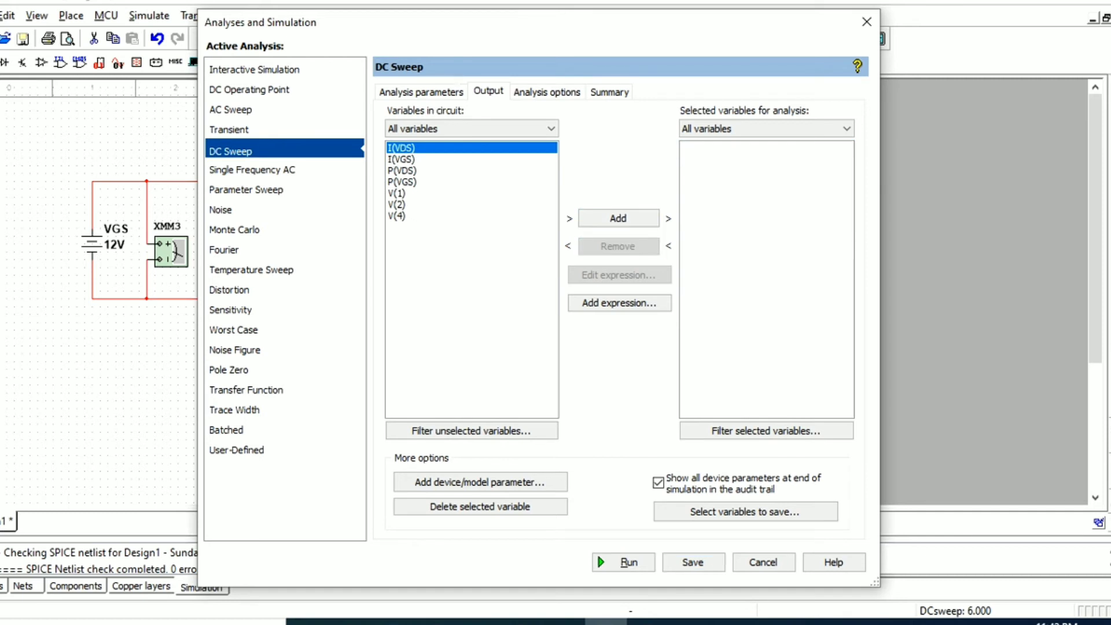
- Add the expression abs(I(VDS)) to the selected output variables and run the DC Sweep
{"action": "left_click", "coordinate": [620, 303]}
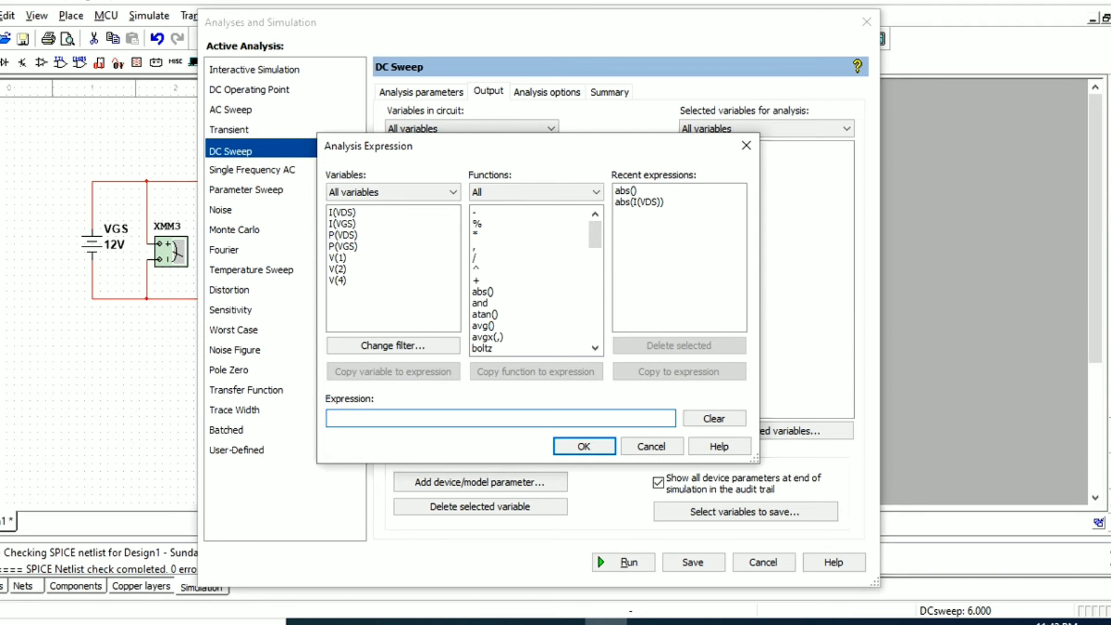
{"action": "left_click", "coordinate": [483, 292]}
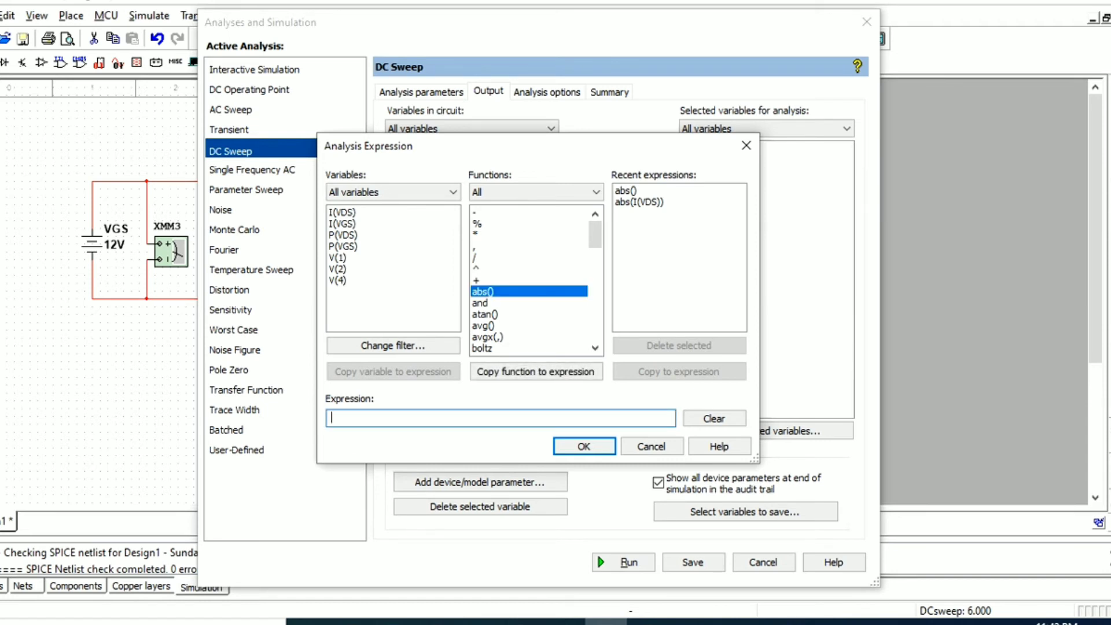
{"action": "left_click", "coordinate": [536, 371]}
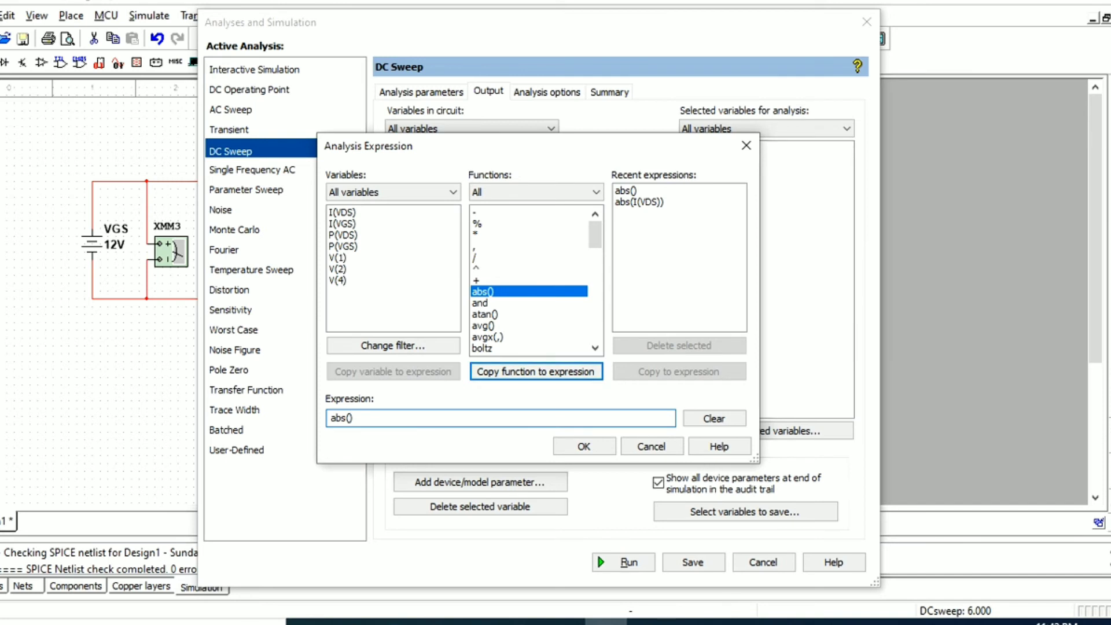
{"action": "left_click", "coordinate": [342, 213]}
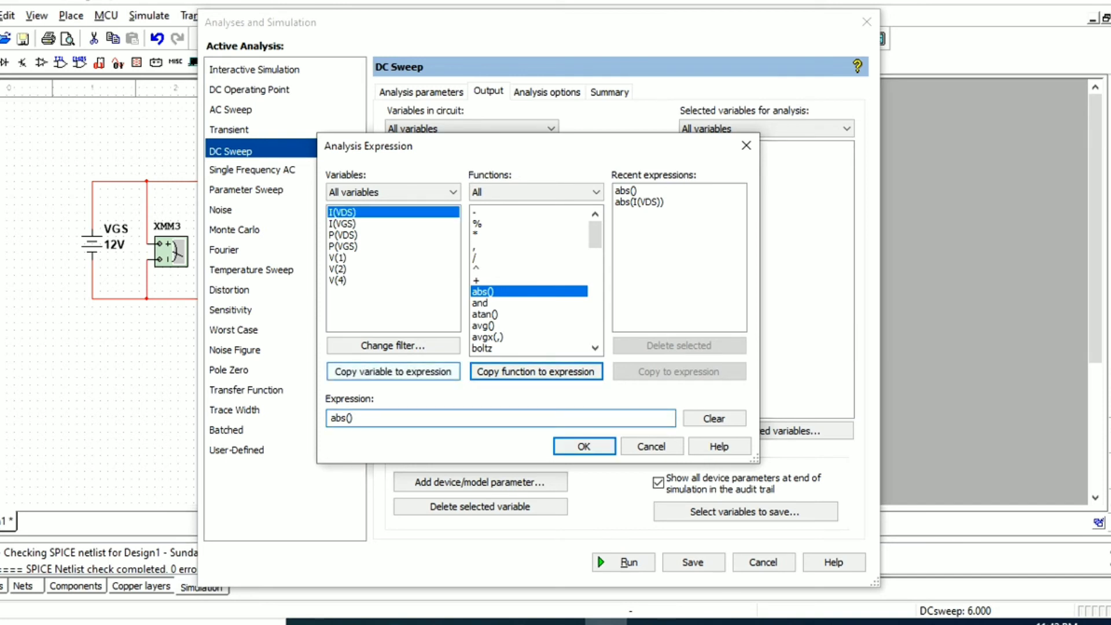
{"action": "left_click", "coordinate": [393, 371]}
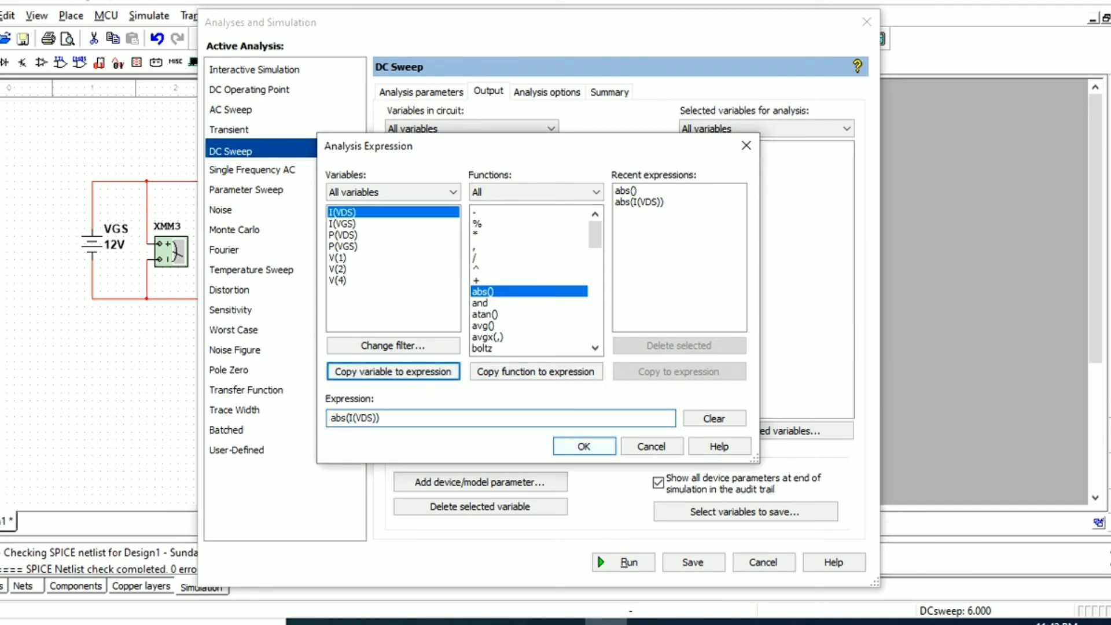
{"action": "key", "text": "Return"}
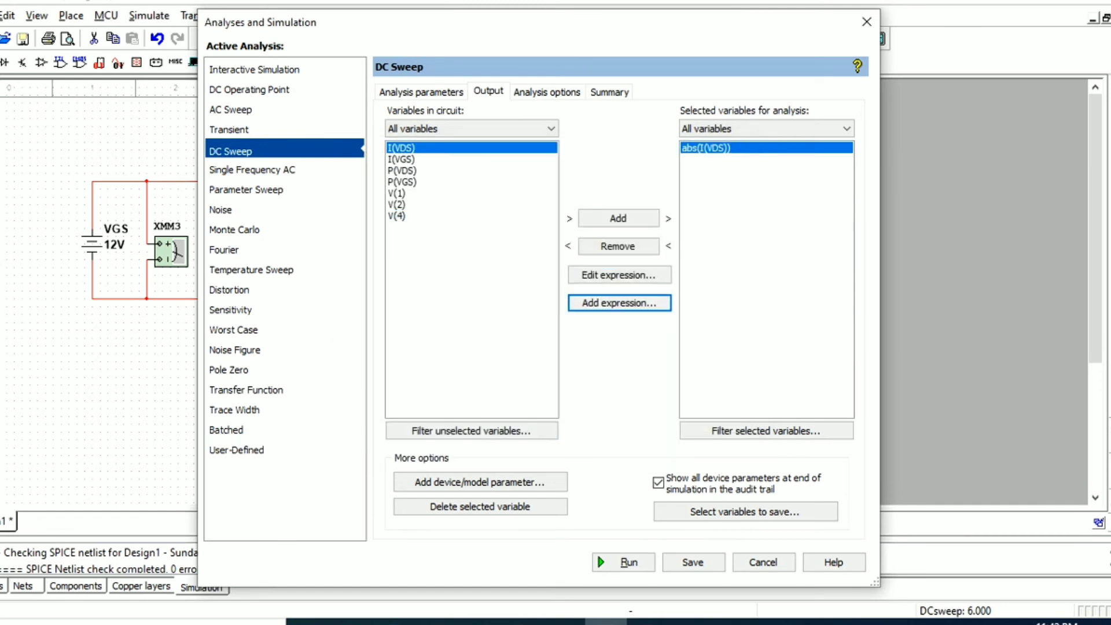
{"action": "left_click", "coordinate": [624, 563]}
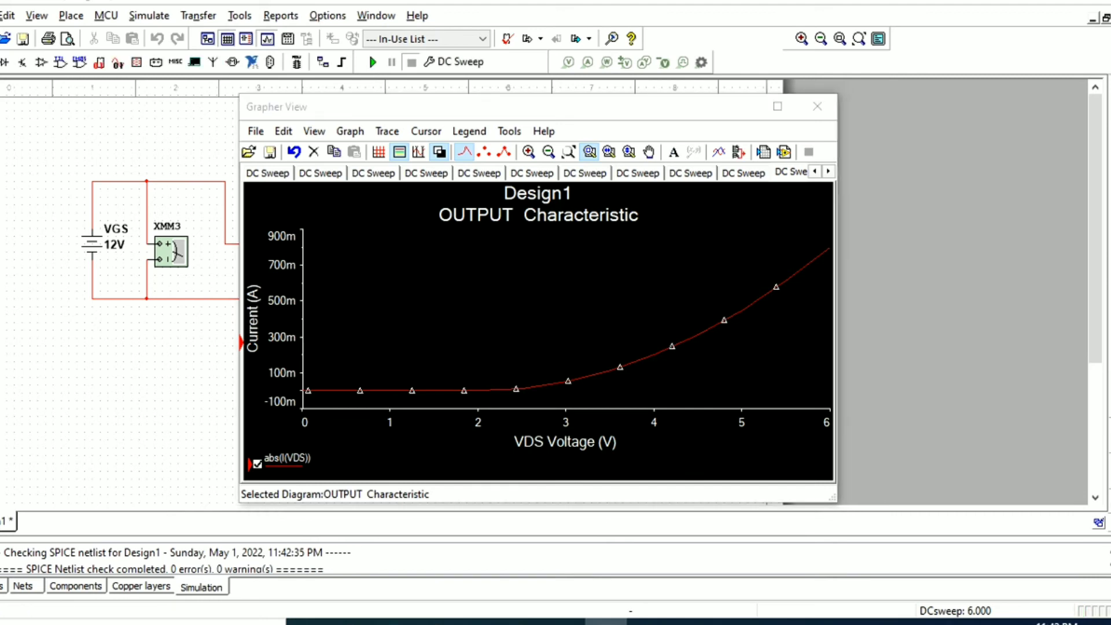
- Change the title of the new DC Sweep graph to "Transfer Characteristic" and apply it
{"action": "double_click", "coordinate": [538, 214]}
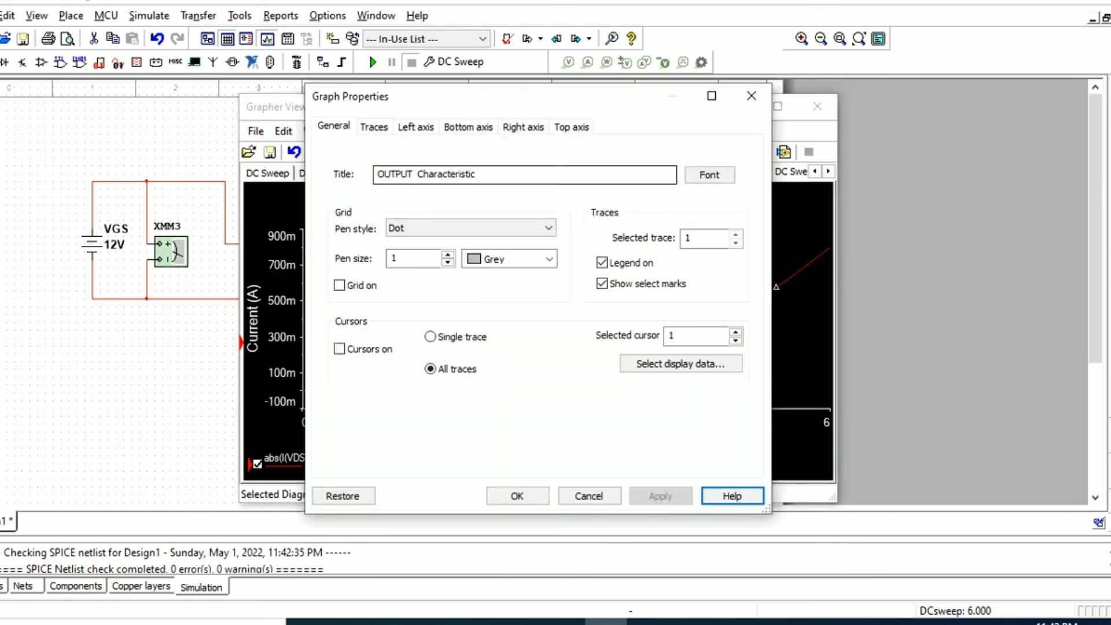
{"action": "left_click_drag", "start_coordinate": [413, 175], "coordinate": [377, 175]}
{"action": "type", "text": "Tr"}
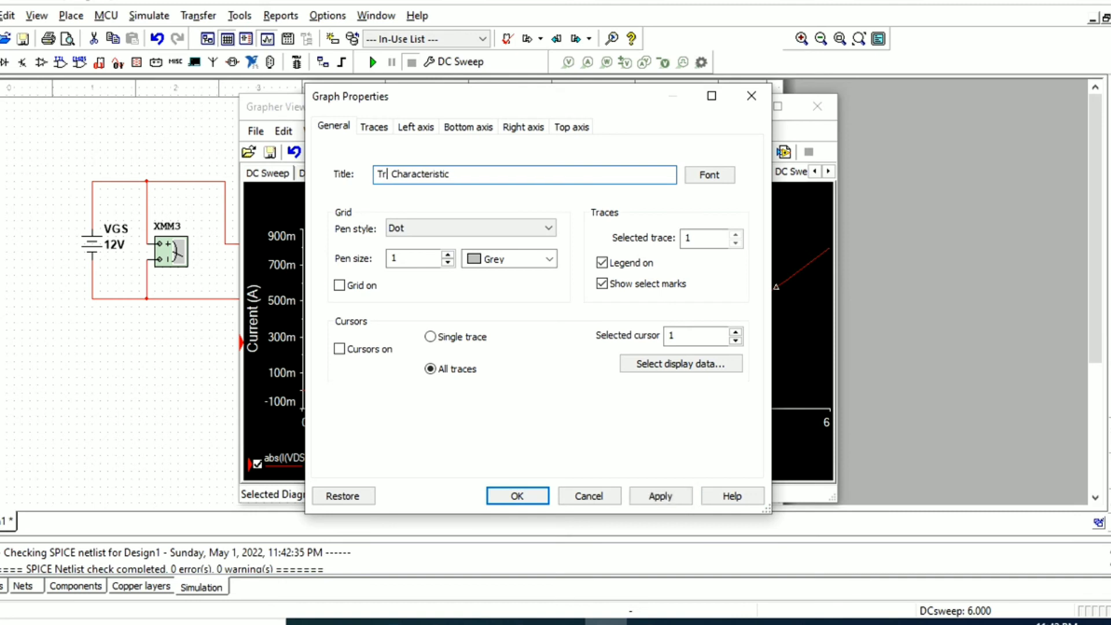
{"action": "type", "text": "nas"}
{"action": "type", "text": "fer"}
{"action": "key", "text": "BackSpace"}
{"action": "key", "text": "BackSpace"}
{"action": "type", "text": "an"}
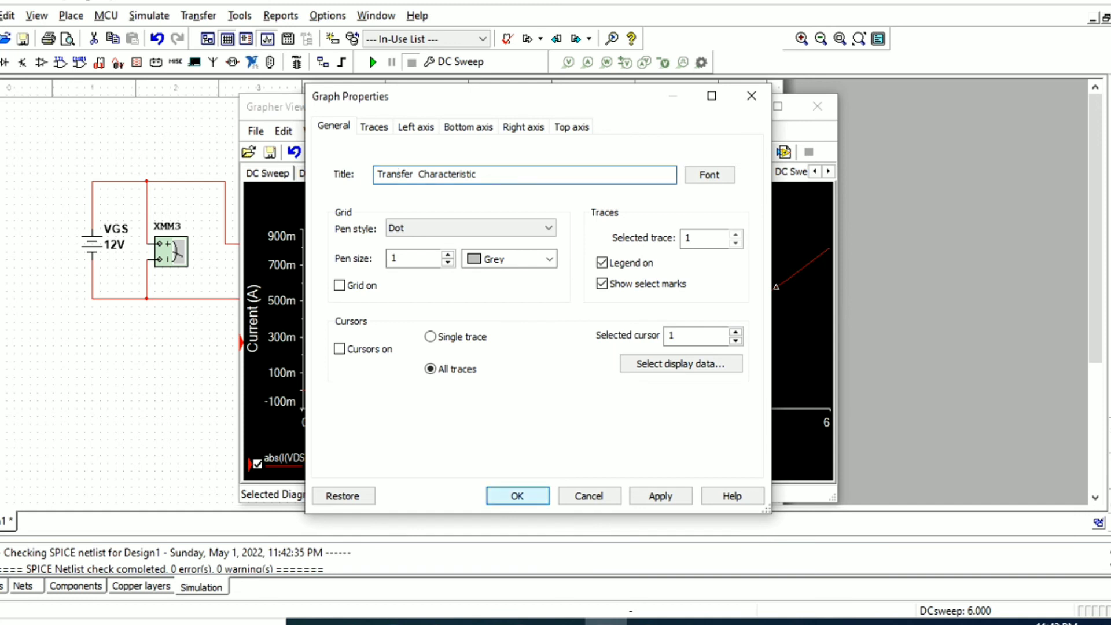
{"action": "key", "text": "Return"}
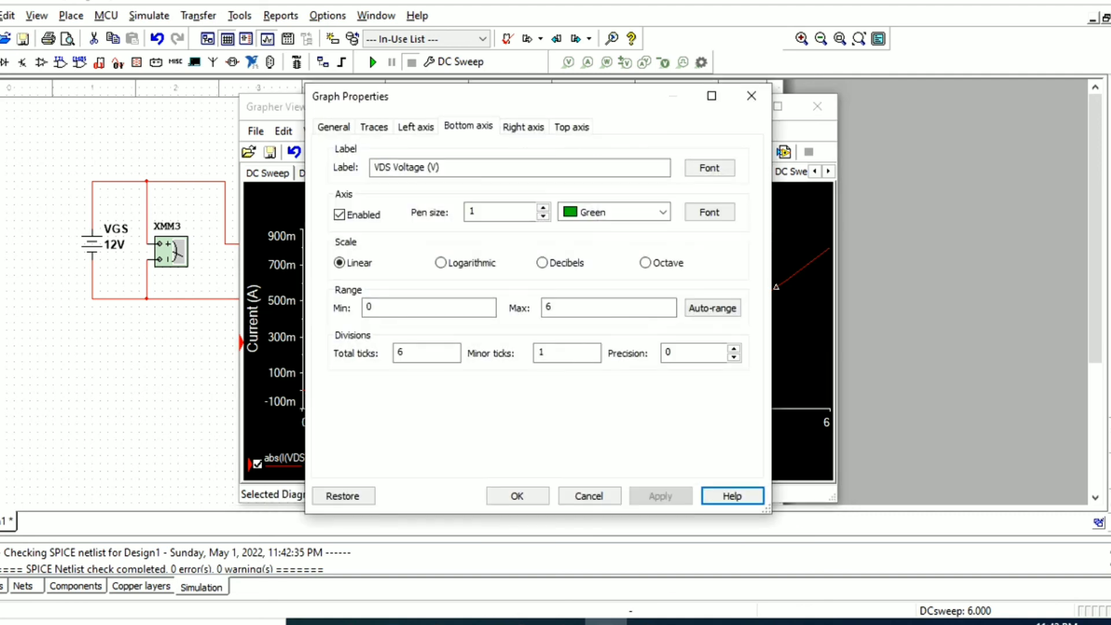
- Remove the letter D from "VDS" in the graph's bottom axis label
{"action": "left_click", "coordinate": [380, 168]}
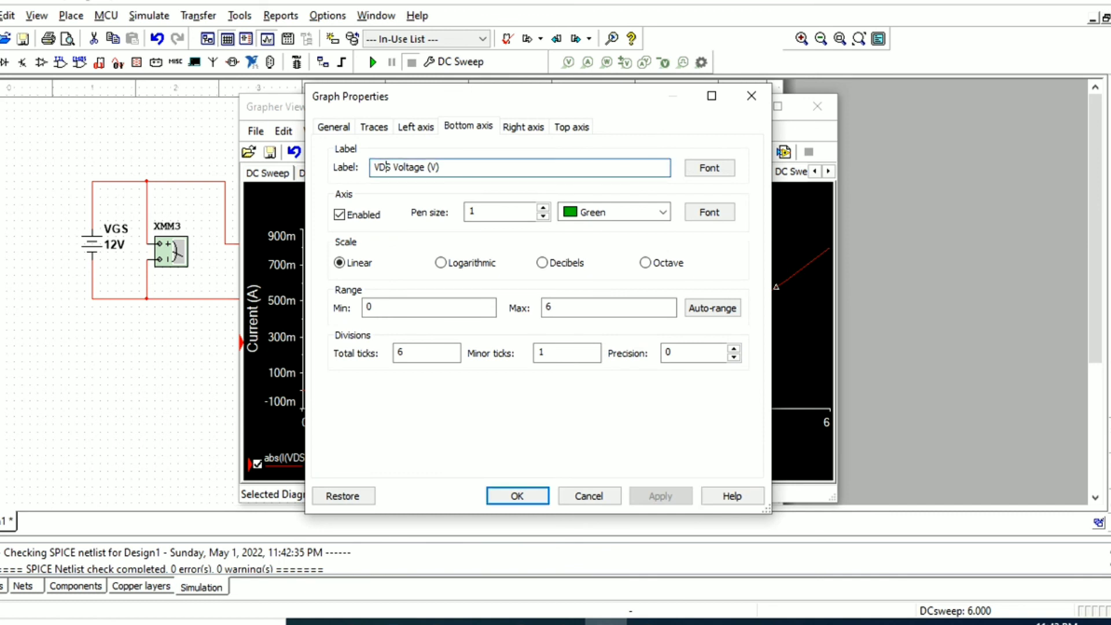
{"action": "key", "text": "Delete"}
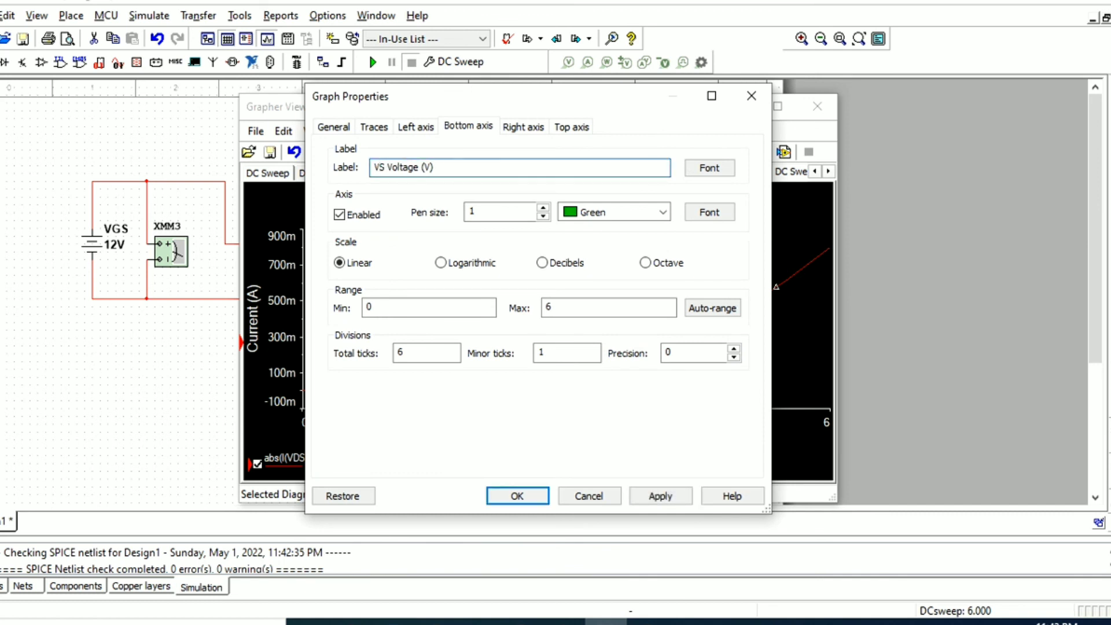